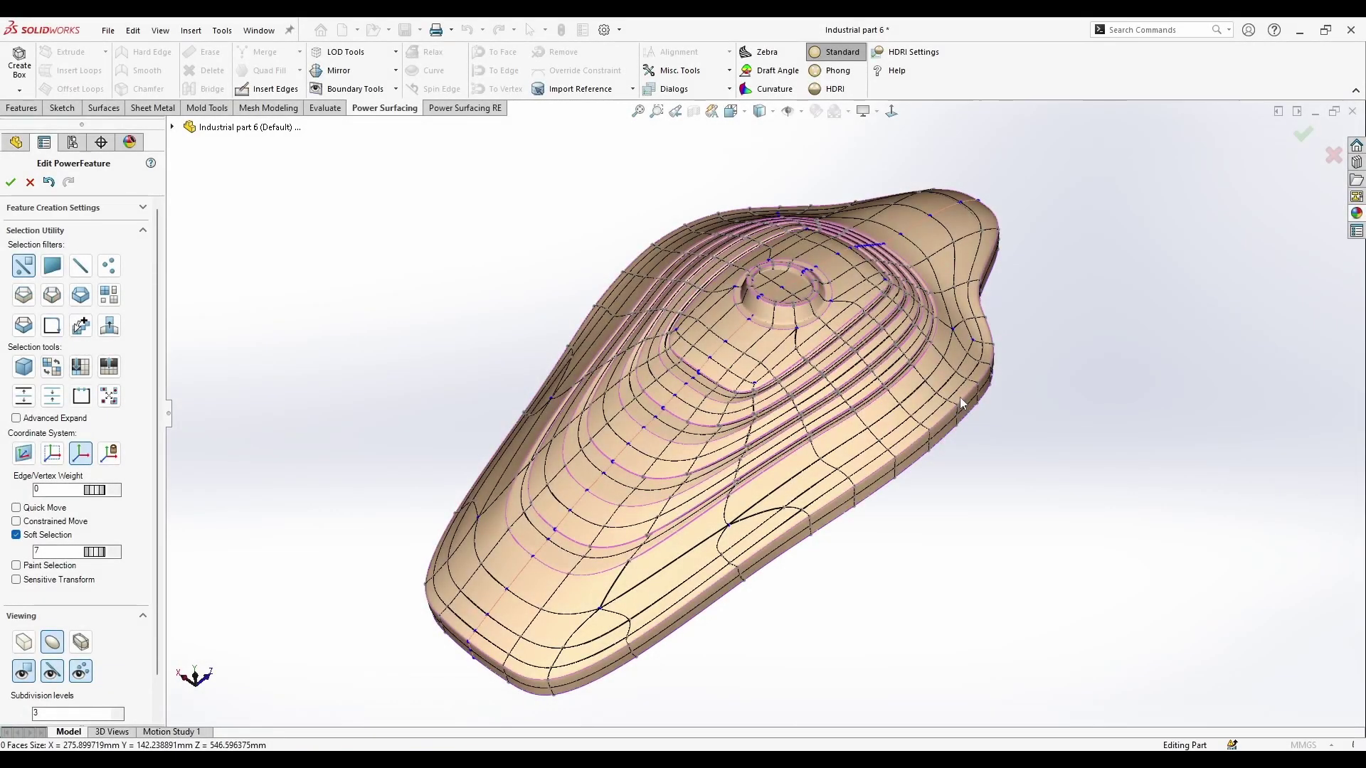
Examine the stepped outer surface, round boss and hollow underside of the part from several angles
middle_drag(984, 608, 949, 617)
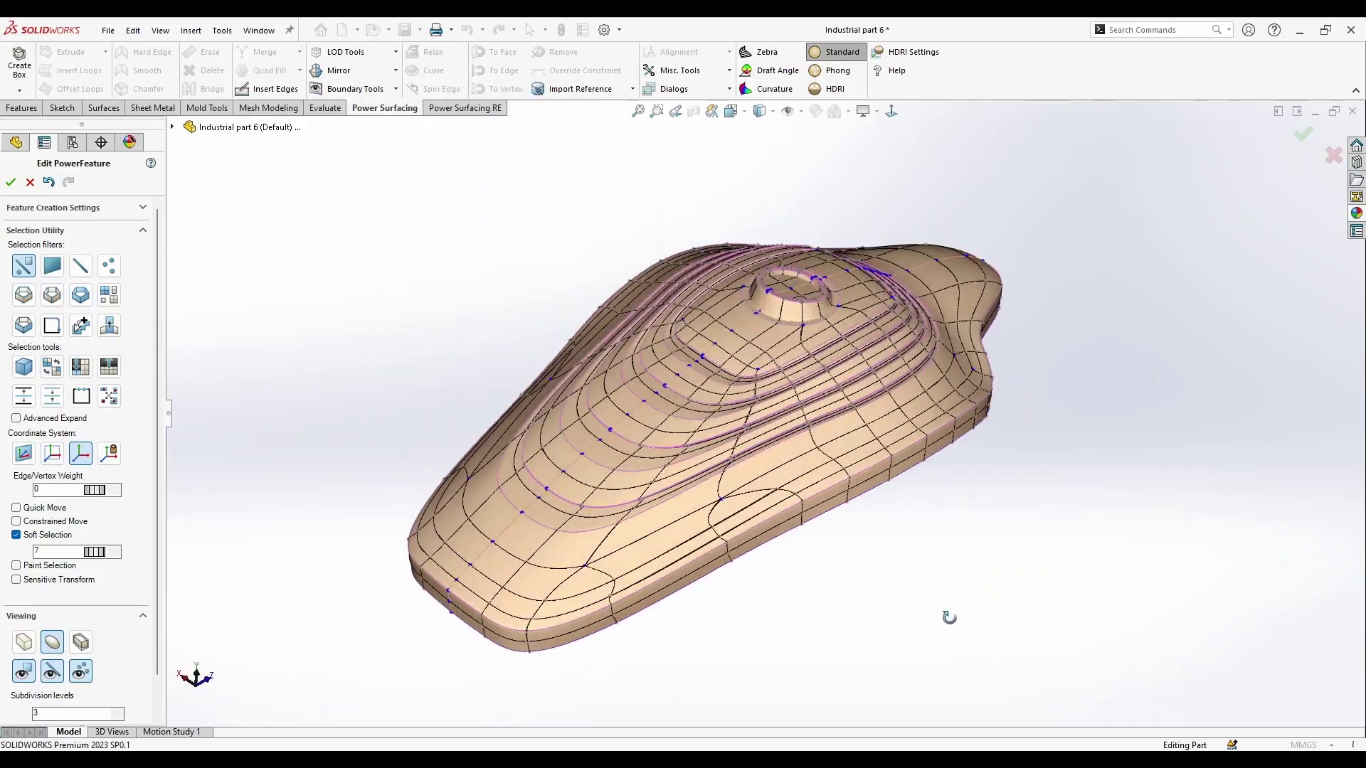
middle_drag(772, 569, 789, 434)
scroll(825, 293, down, 3)
middle_drag(825, 295, 626, 504)
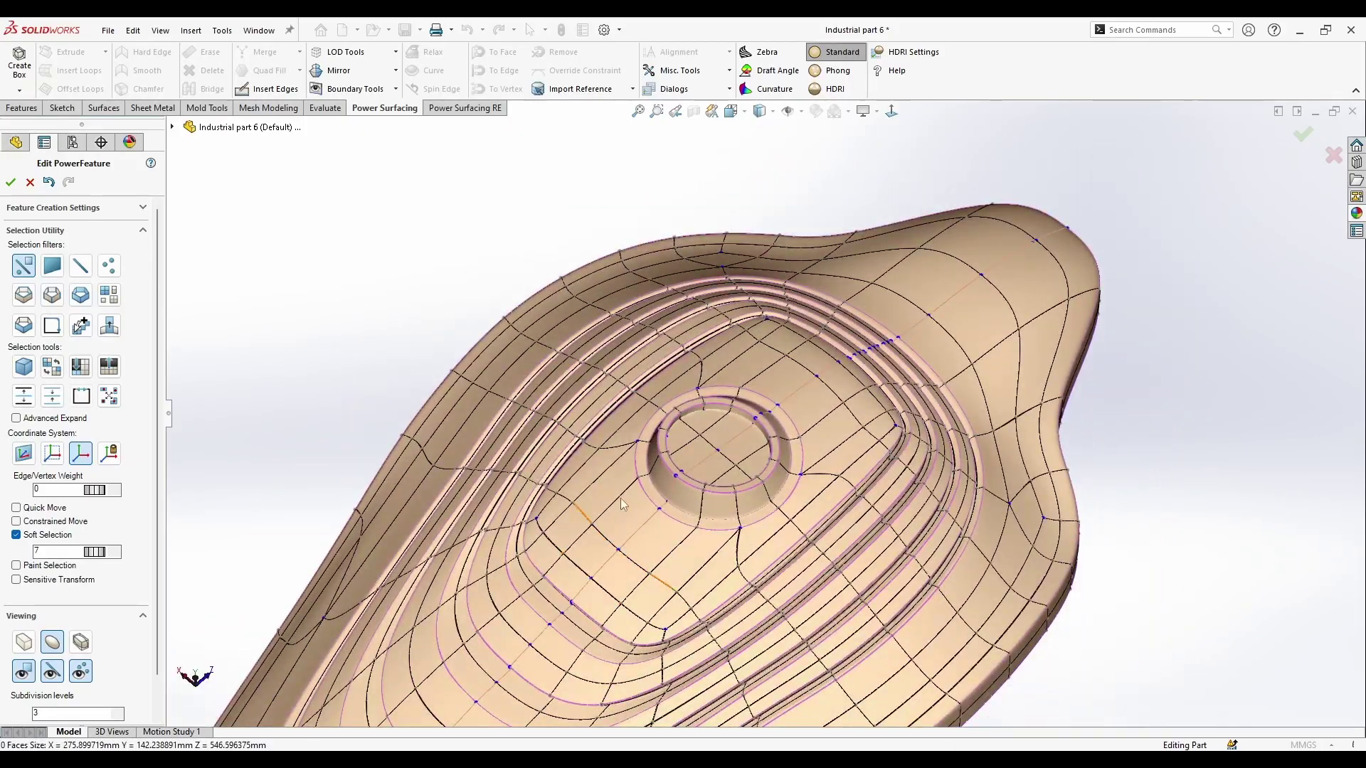
scroll(682, 546, down, 3)
middle_drag(816, 530, 754, 477)
scroll(657, 360, down, 4)
middle_drag(657, 361, 630, 393)
middle_drag(646, 462, 748, 288)
scroll(653, 528, up, 3)
scroll(653, 528, up, 3)
middle_drag(707, 493, 788, 387)
scroll(420, 346, up, 2)
middle_drag(644, 283, 718, 299)
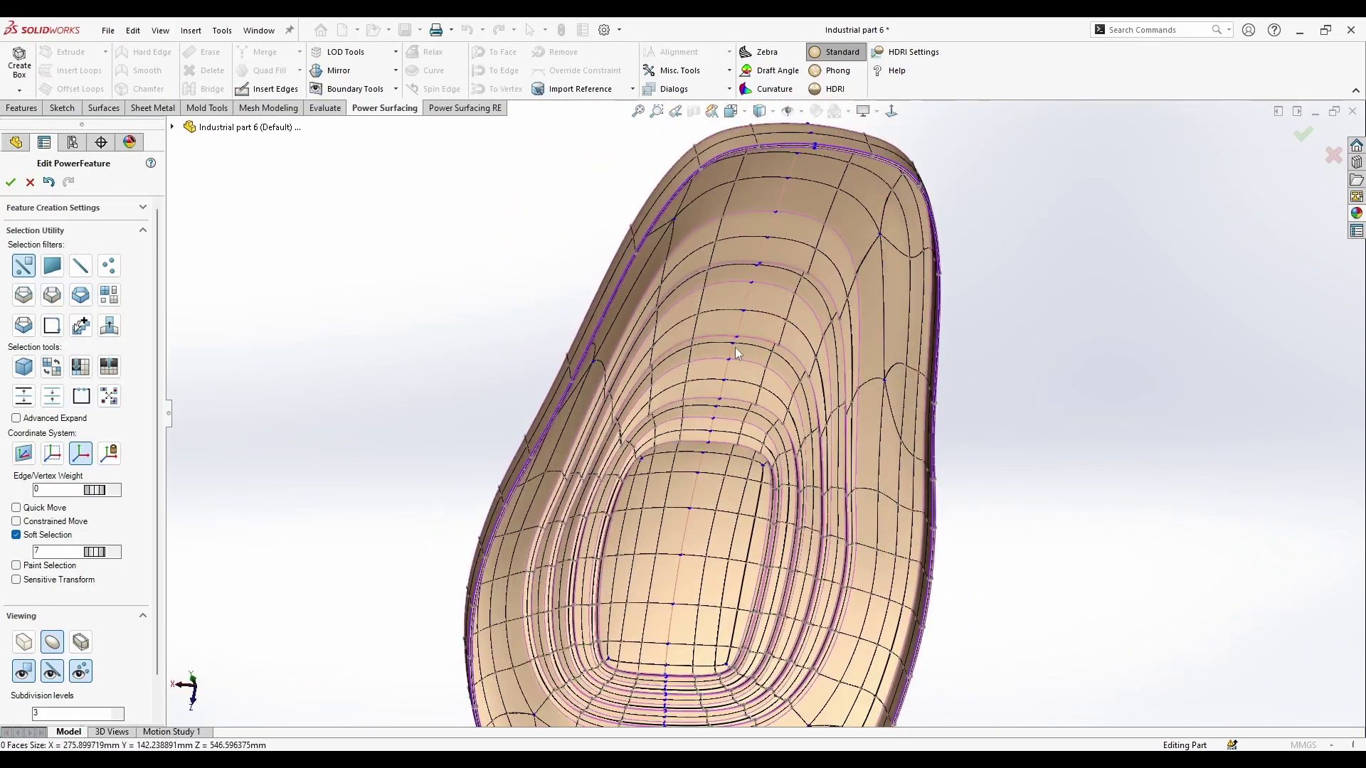
middle_drag(735, 347, 708, 461)
middle_drag(741, 637, 706, 394)
scroll(762, 372, up, 5)
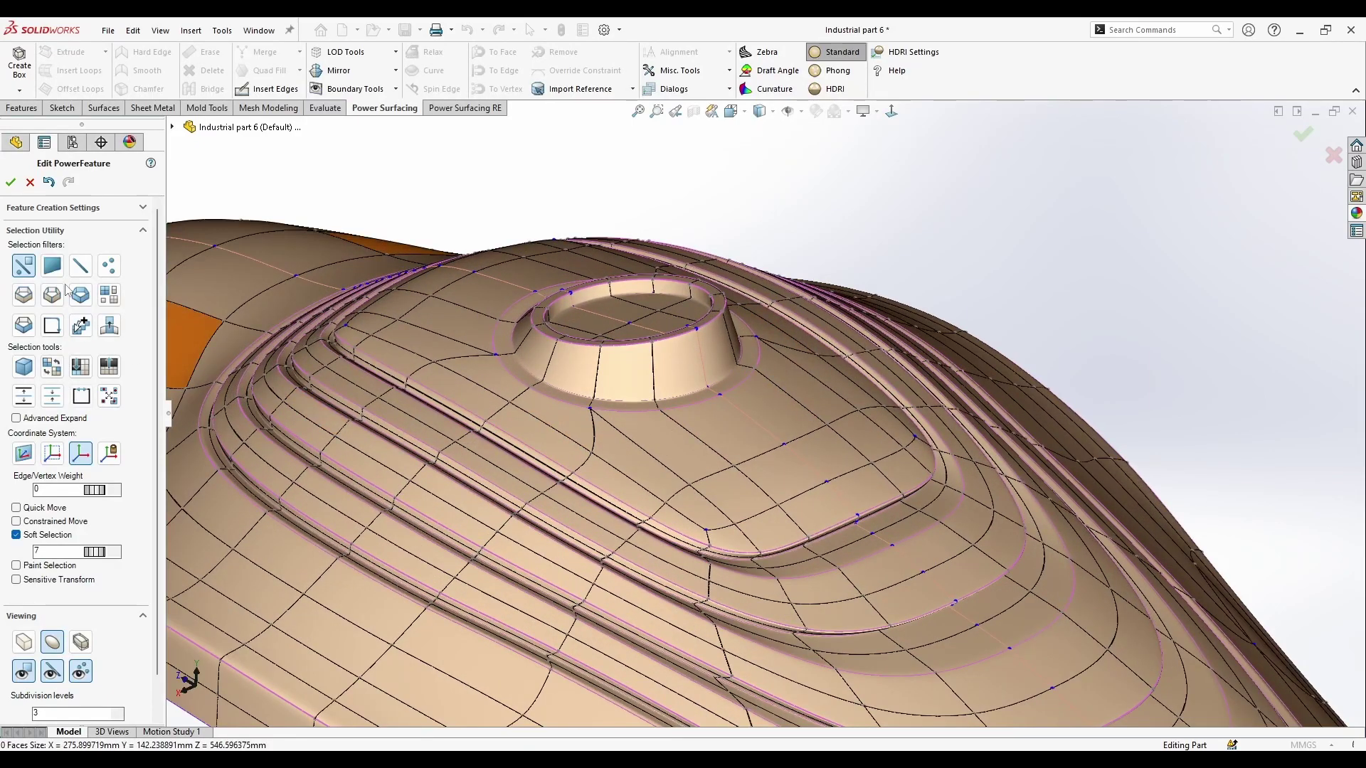
Examine the part's side profile and ridges, comparing the outer surface with the inner shell and rim
middle_drag(553, 503, 887, 506)
middle_drag(598, 257, 616, 272)
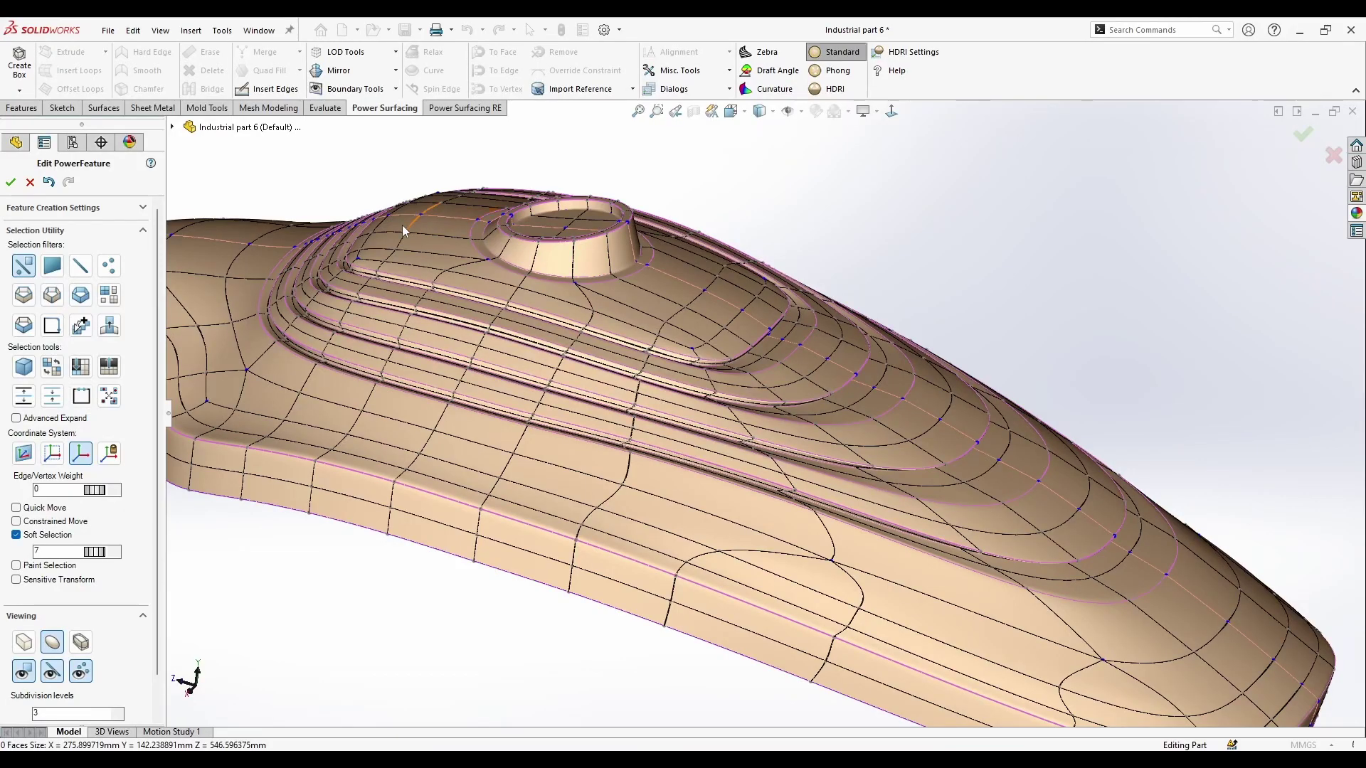
middle_drag(467, 342, 773, 542)
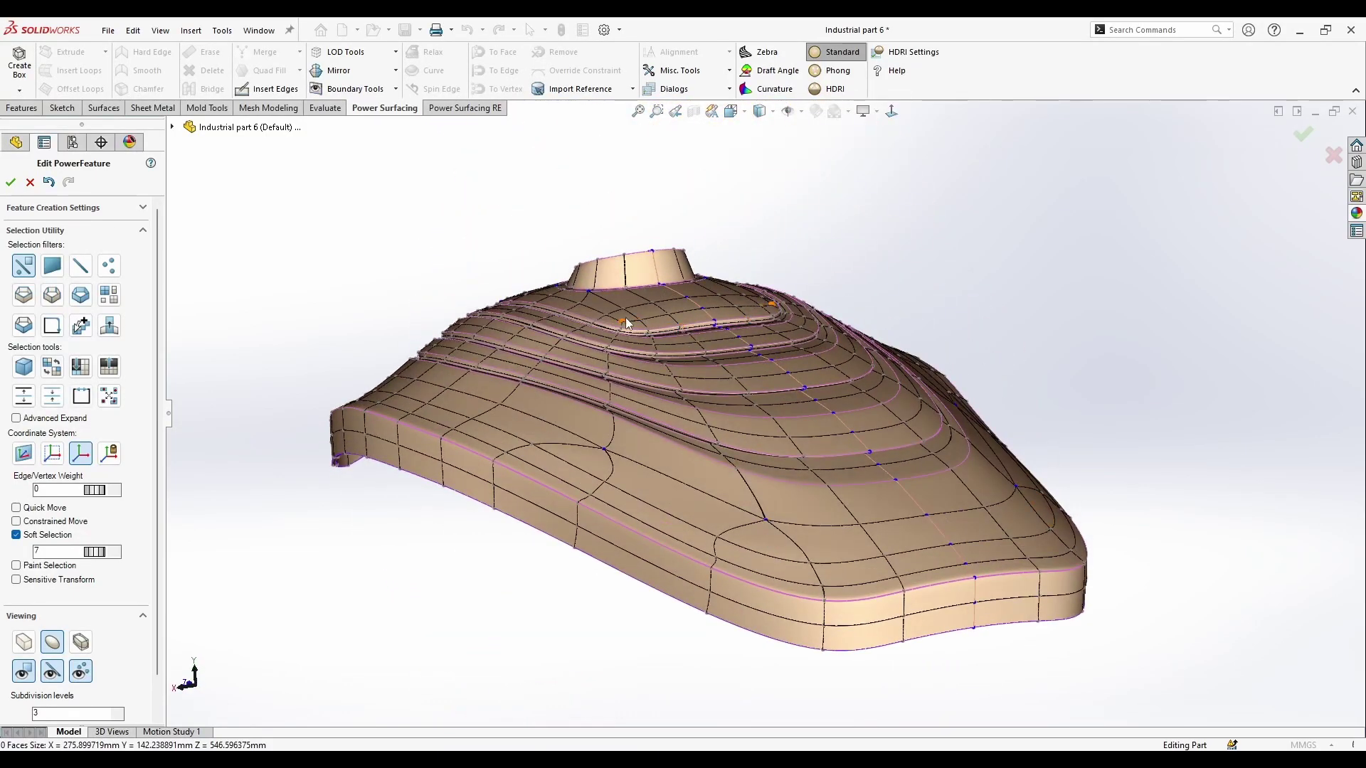
middle_drag(623, 318, 686, 377)
scroll(628, 279, down, 2)
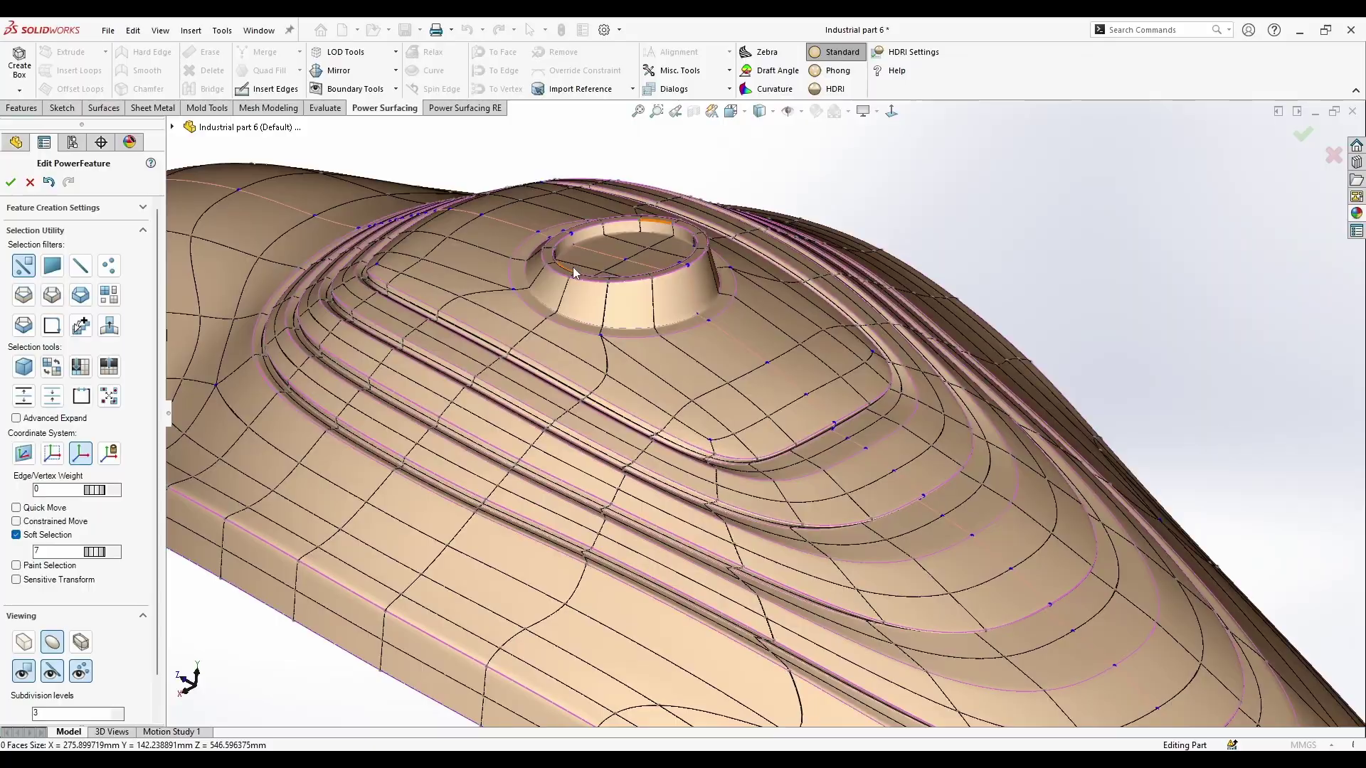
middle_drag(569, 278, 778, 538)
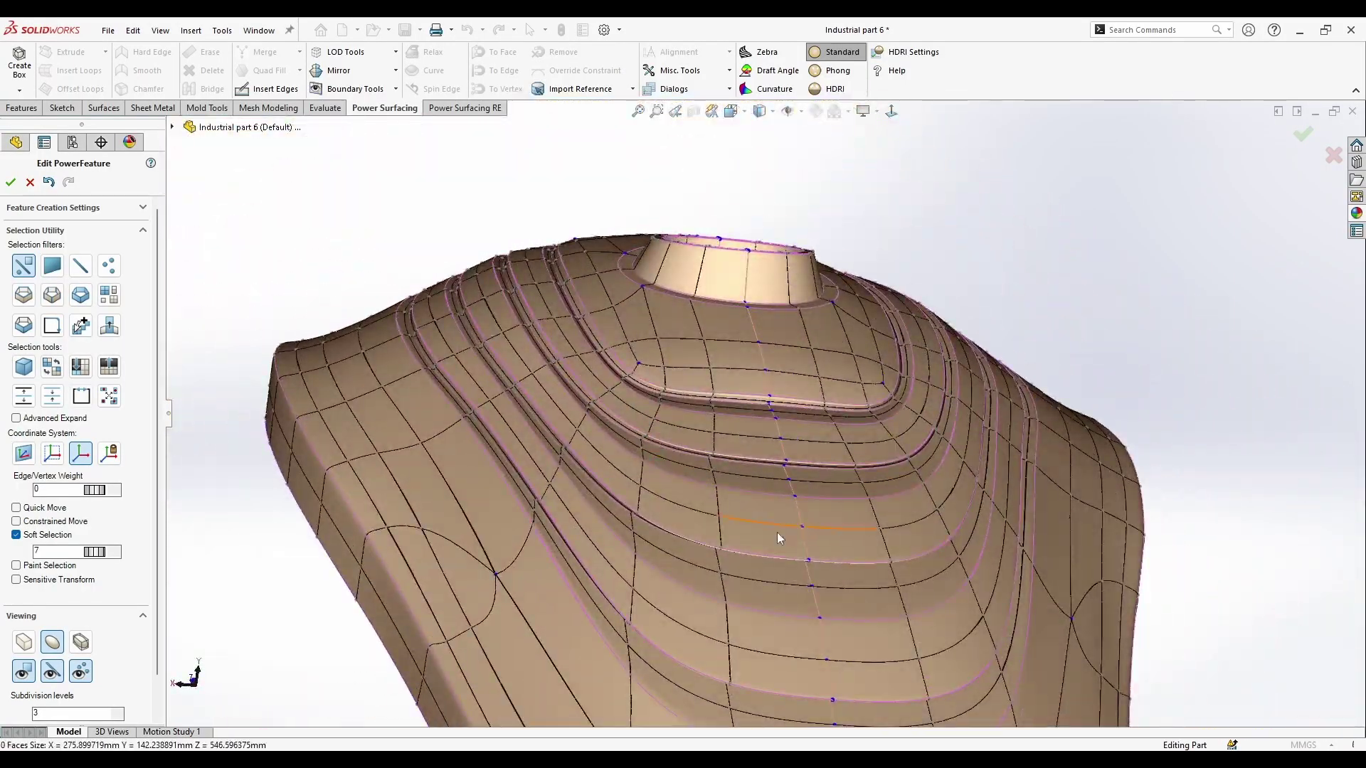
middle_drag(686, 542, 720, 473)
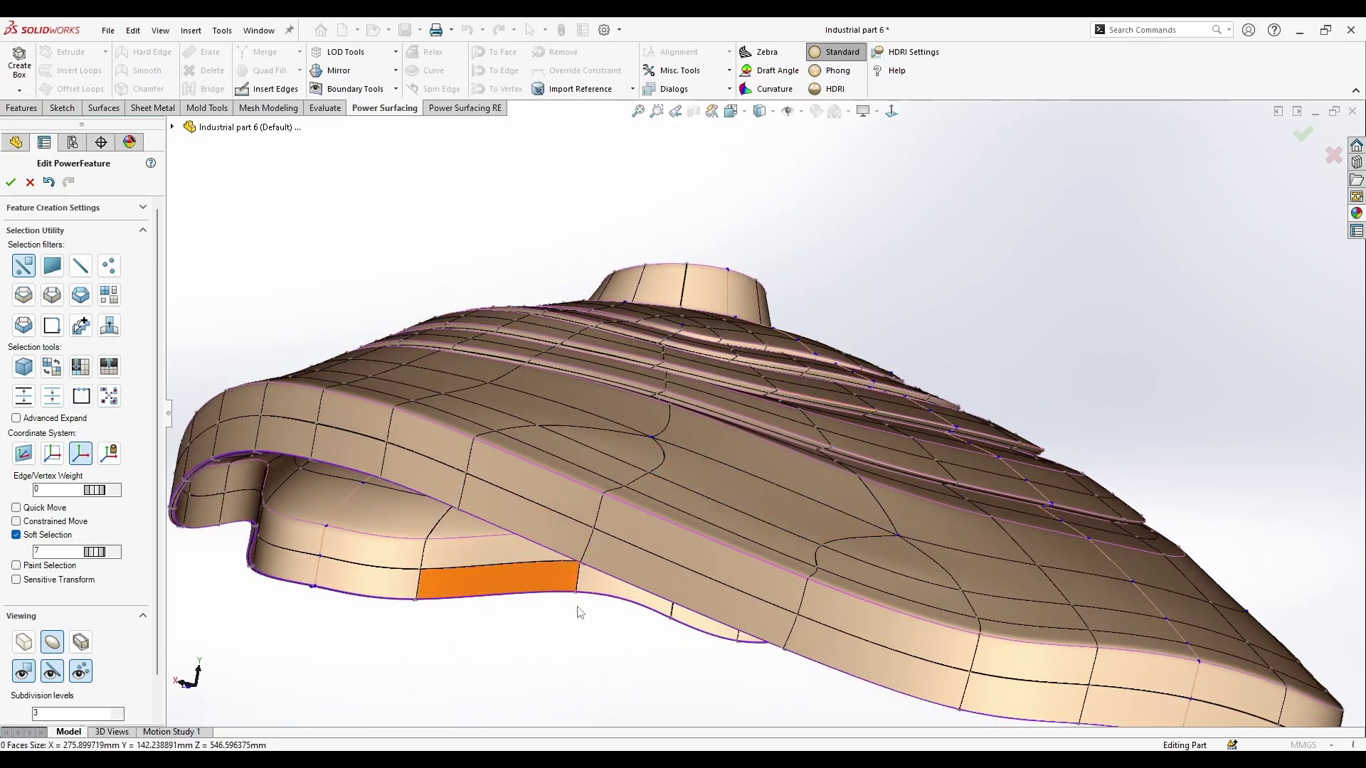
middle_drag(579, 612, 855, 379)
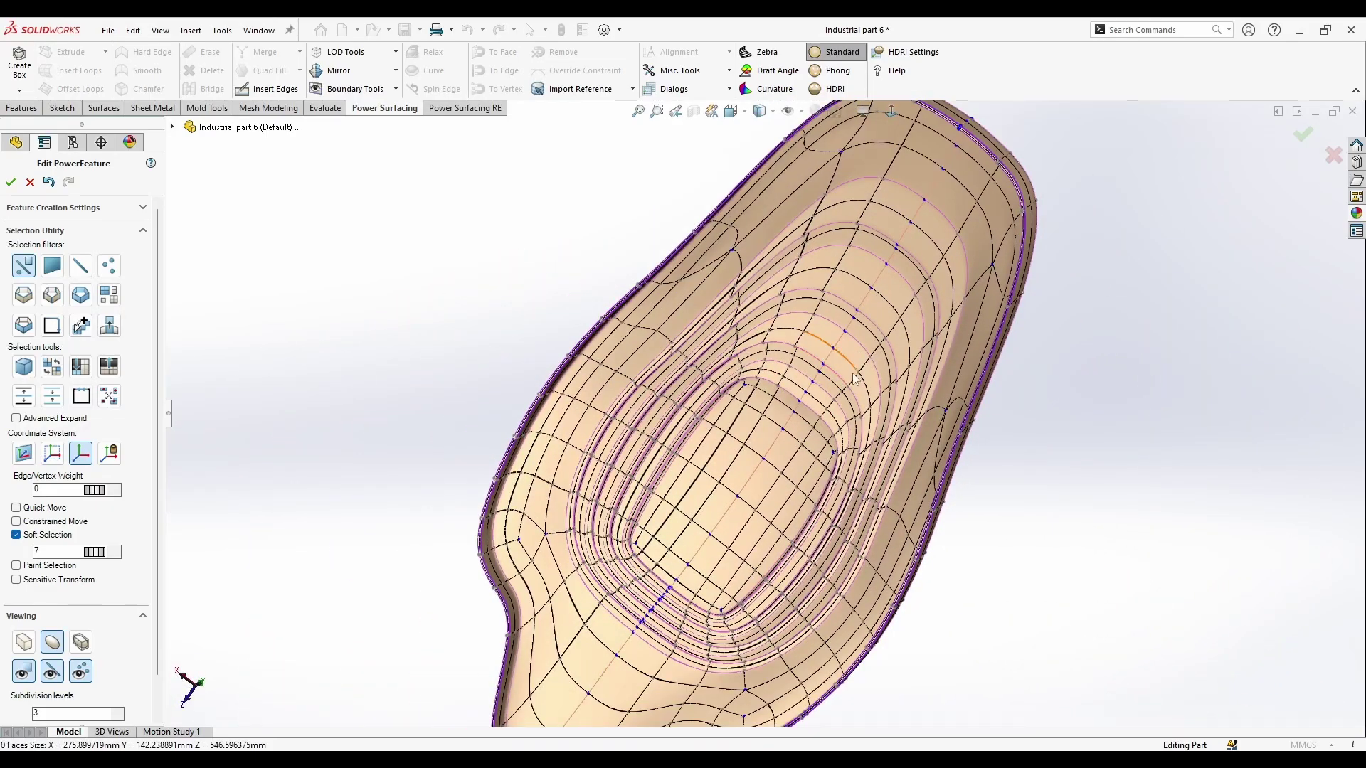
middle_drag(854, 469, 740, 605)
scroll(903, 491, down, 2)
middle_drag(903, 491, 573, 418)
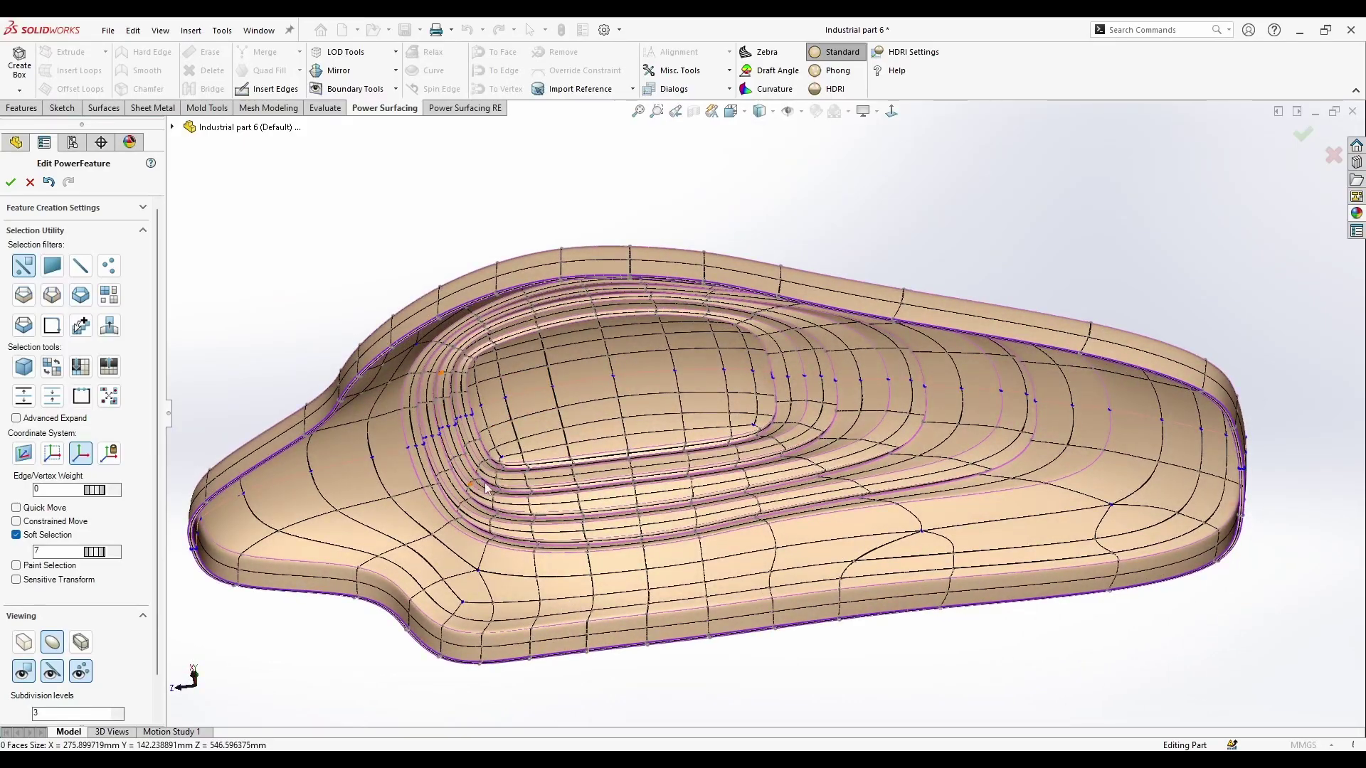
middle_drag(486, 488, 583, 426)
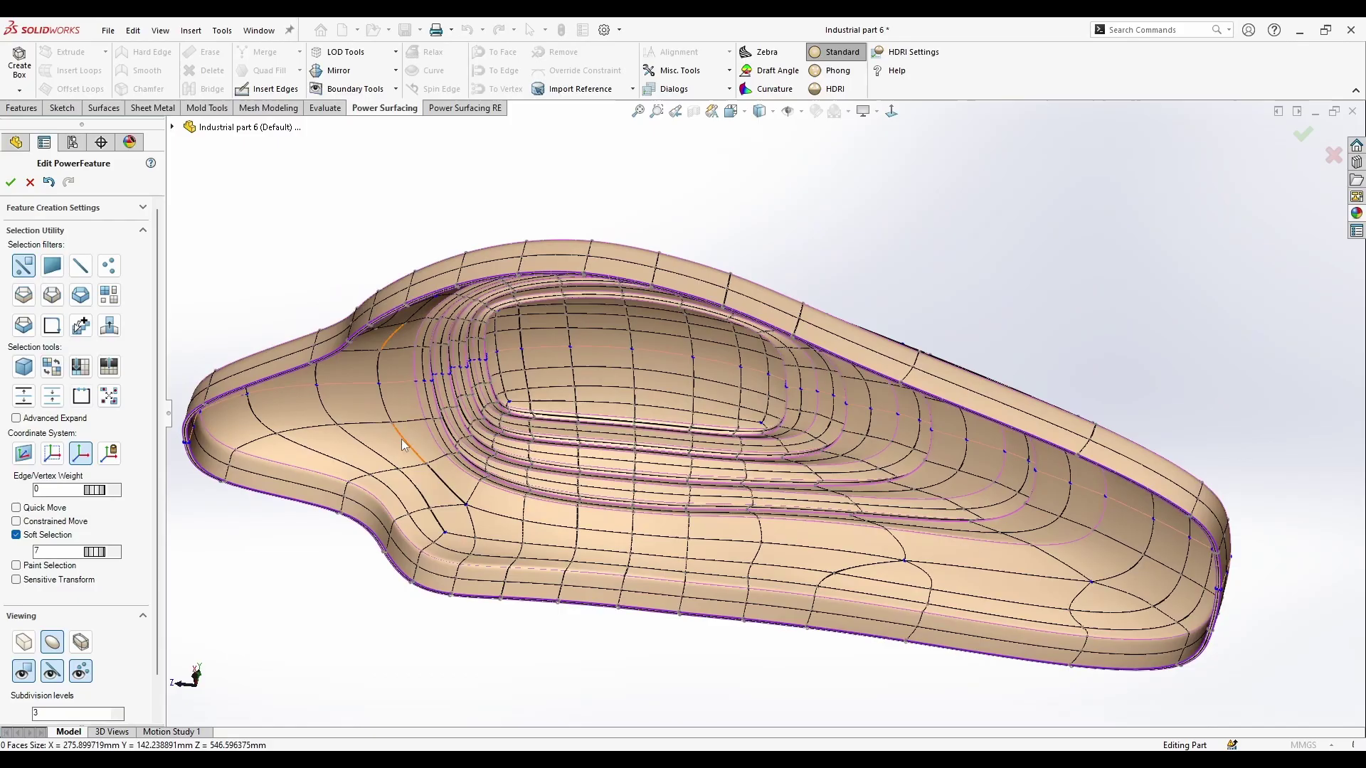
middle_drag(498, 437, 561, 306)
middle_drag(701, 411, 665, 255)
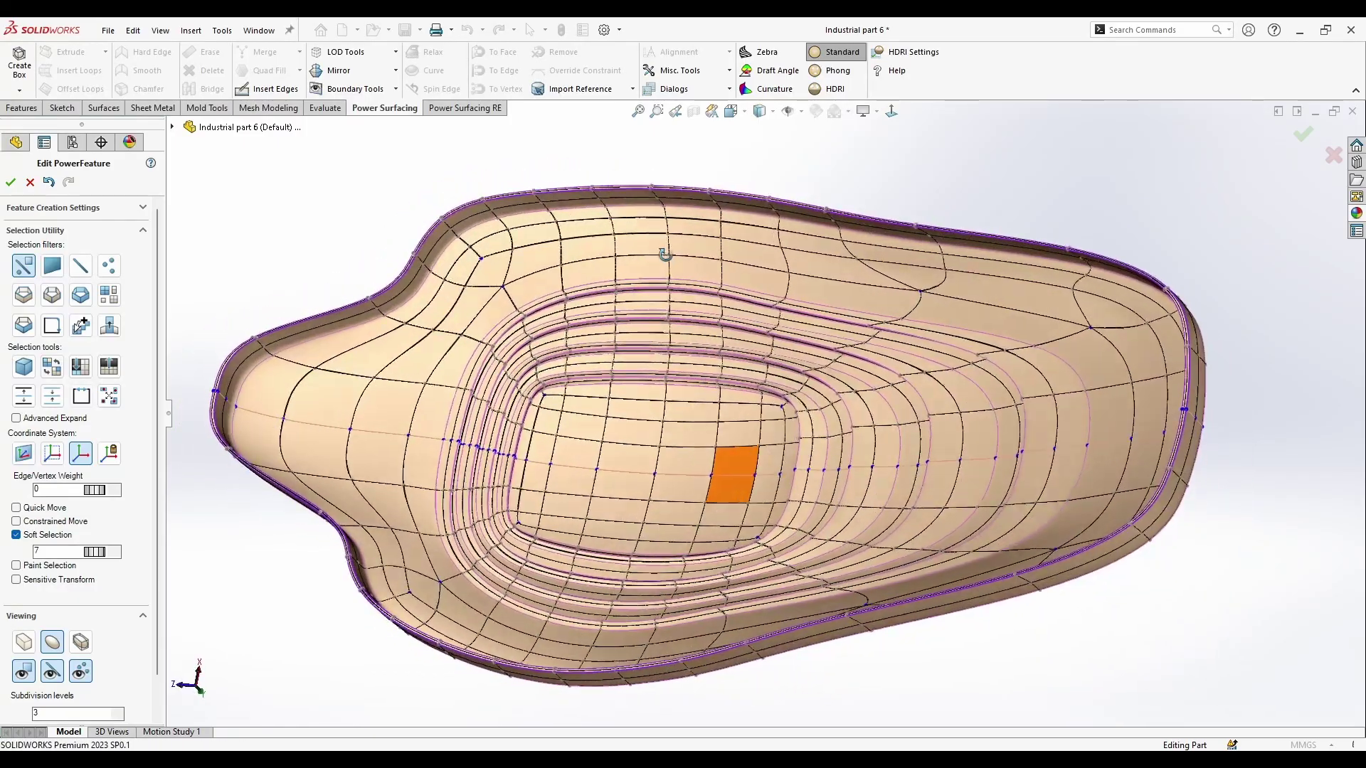
Turn off soft selection and unsew the inner rim edge loop on the underside
scroll(500, 245, down, 6)
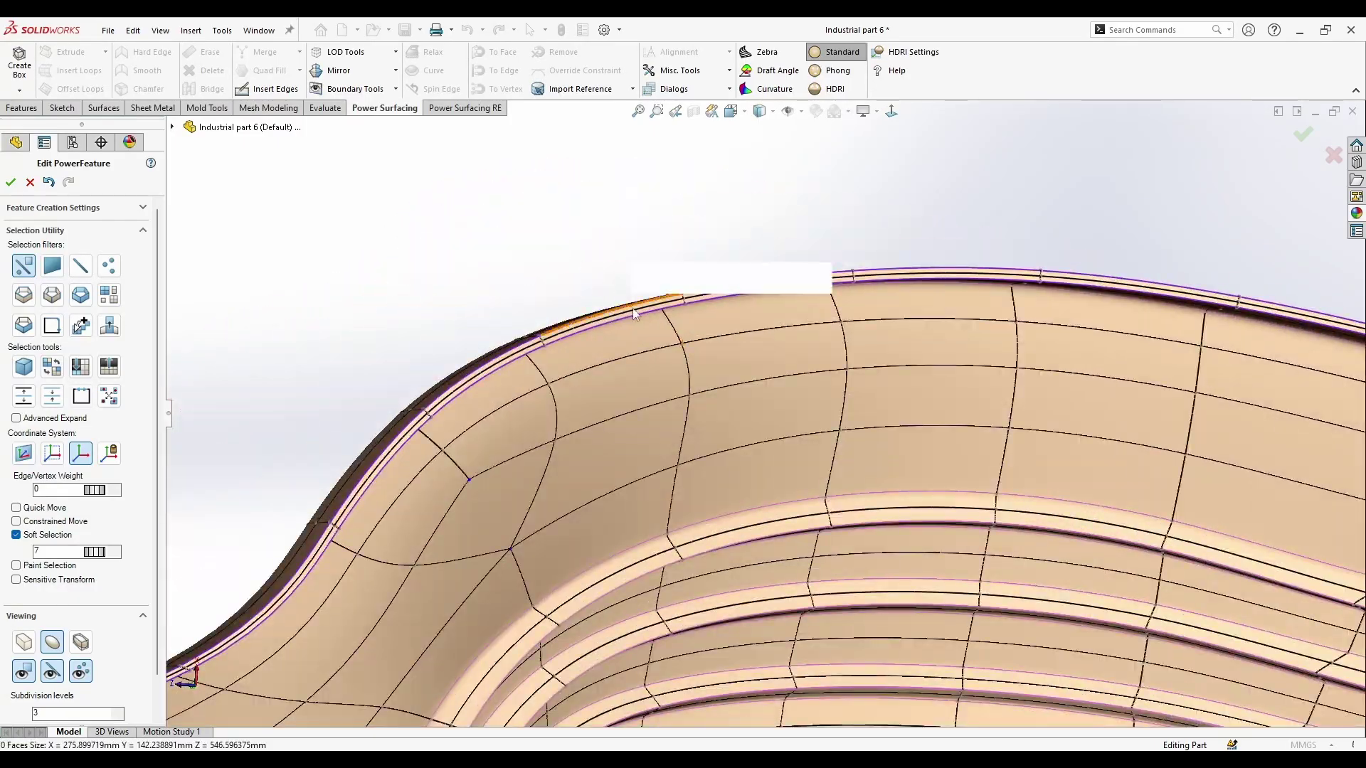
double_click(737, 287)
scroll(662, 314, up, 8)
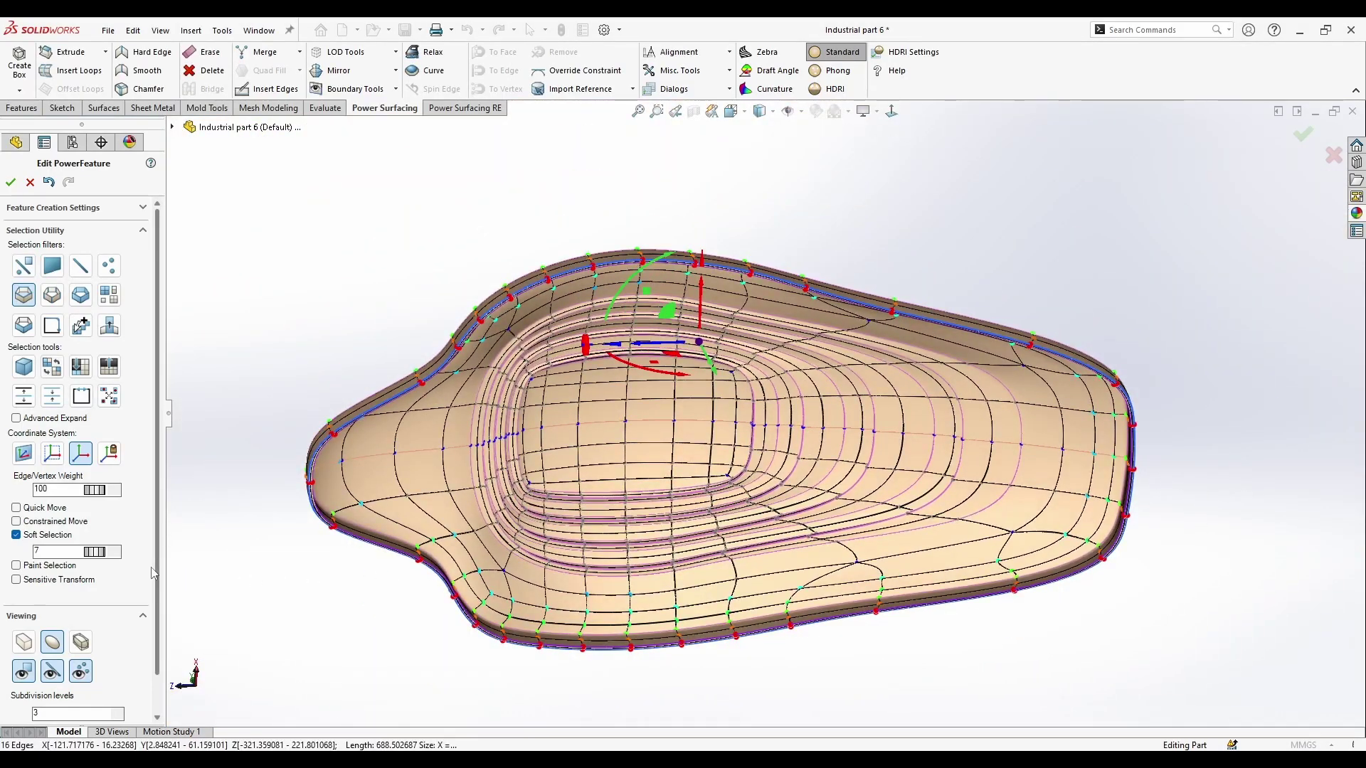
middle_drag(548, 464, 647, 334)
scroll(667, 314, down, 5)
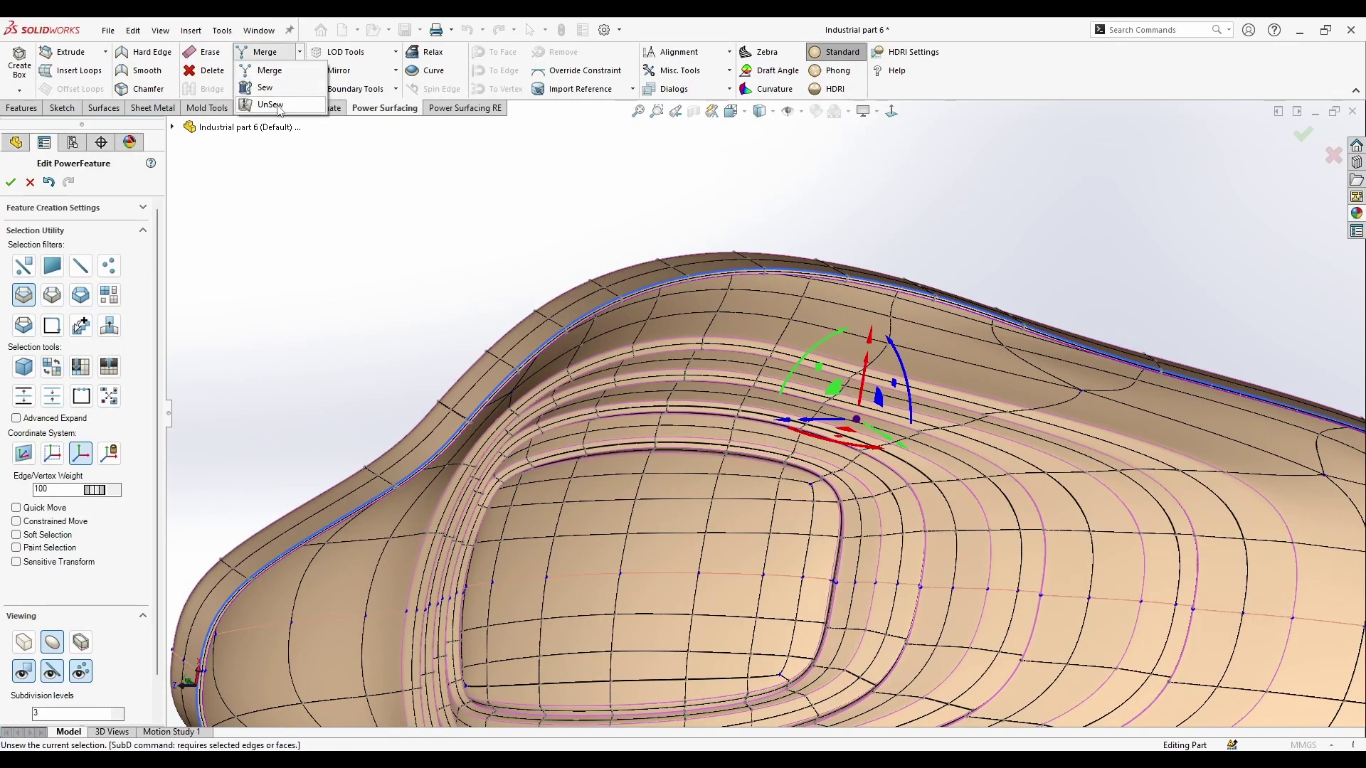
scroll(439, 293, up, 2)
Select the inner shell as one connected piece and delete its faces
click(108, 295)
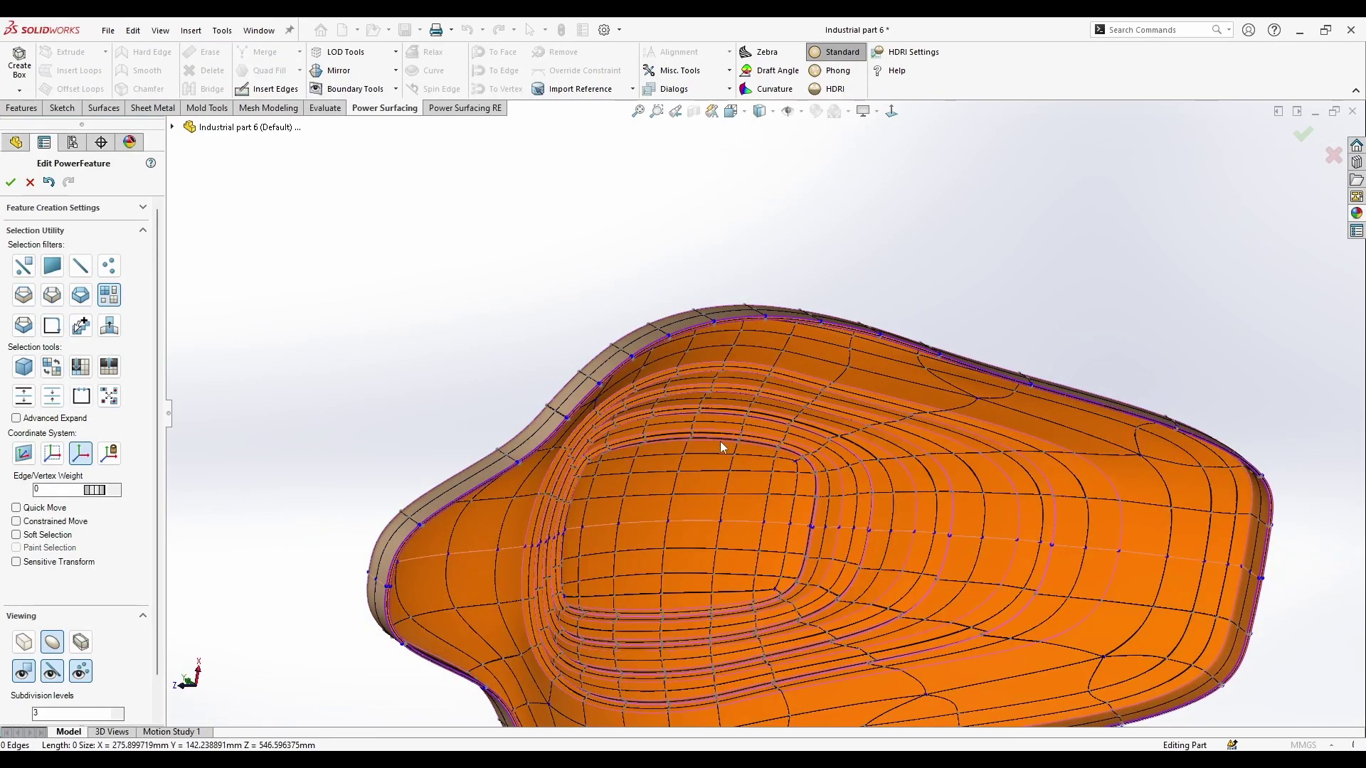
middle_drag(770, 470, 825, 371)
click(740, 421)
middle_drag(744, 417, 704, 469)
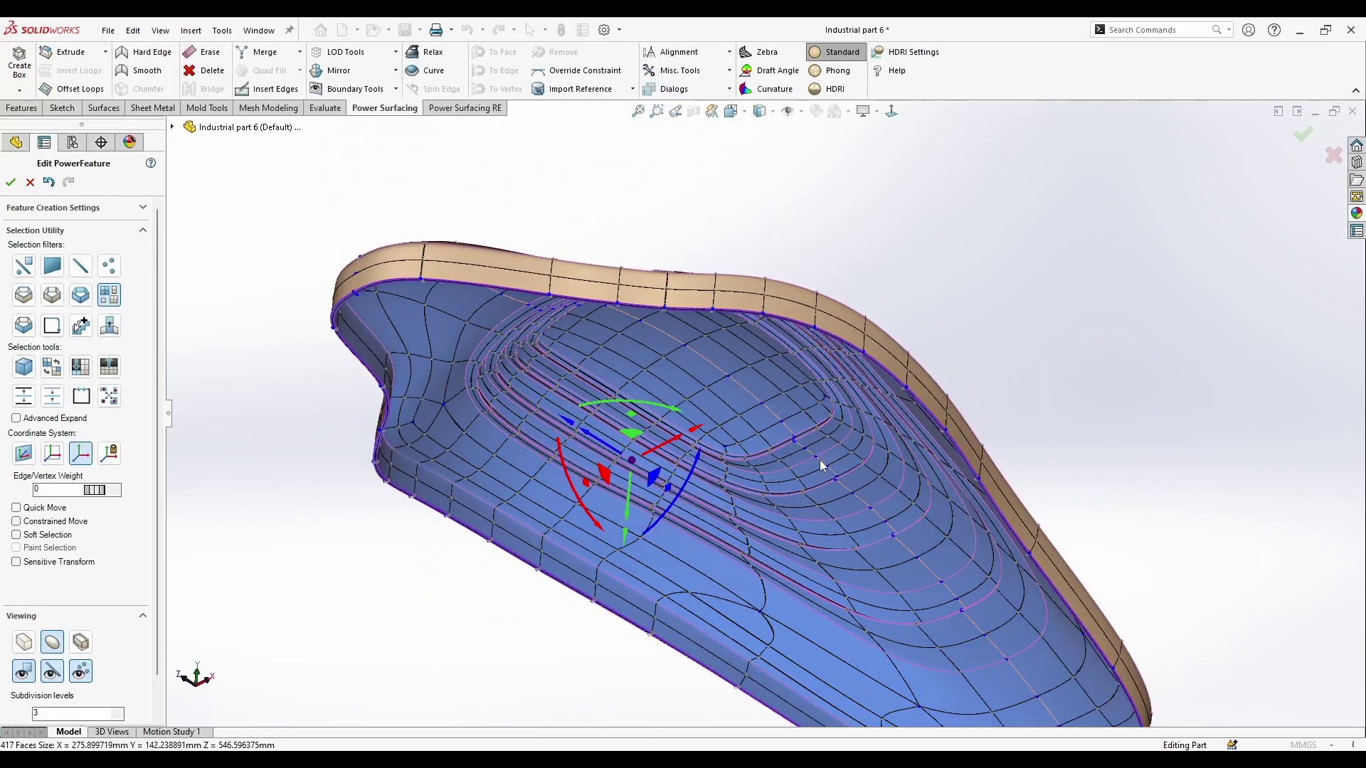
key(Delete)
Thicken the remaining outer shell by about -3 mm
middle_drag(1078, 390, 903, 441)
middle_drag(676, 412, 488, 515)
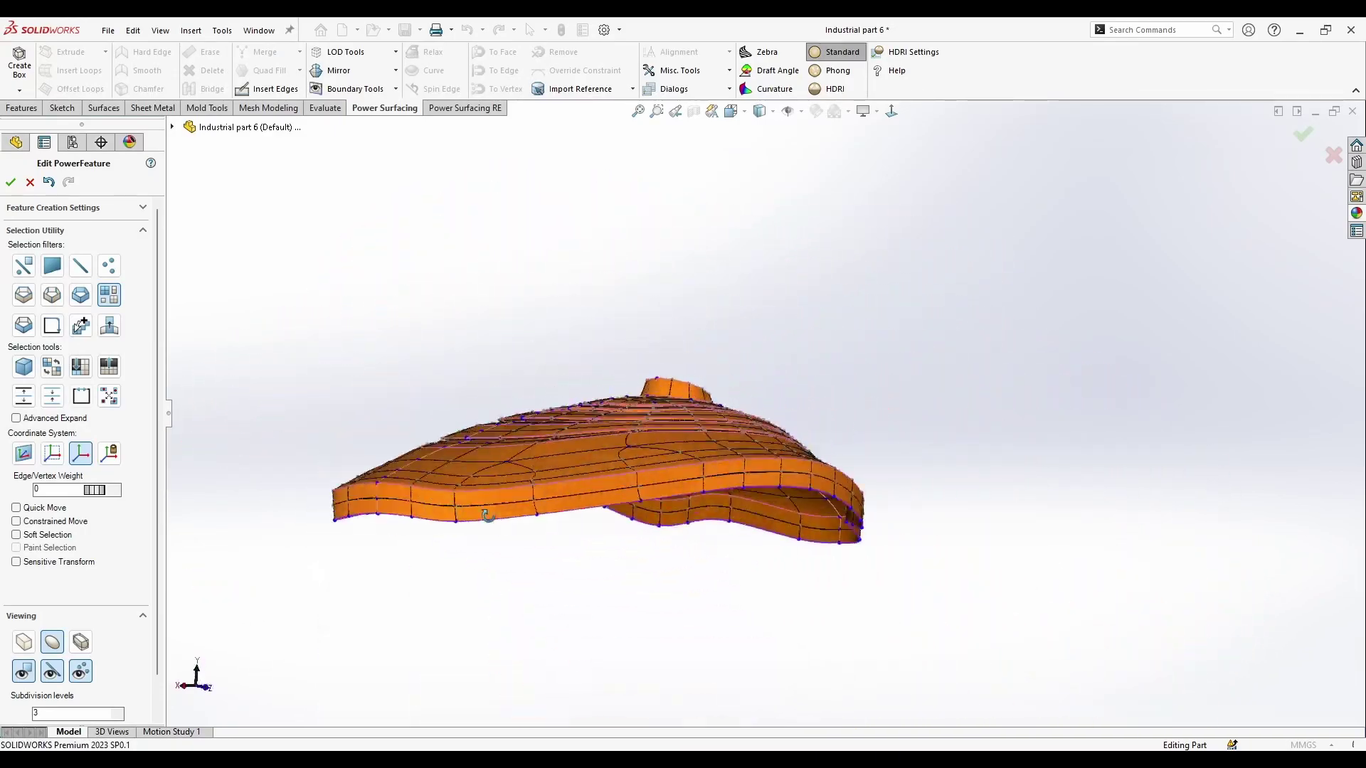
middle_drag(685, 535, 493, 333)
scroll(493, 333, down, 3)
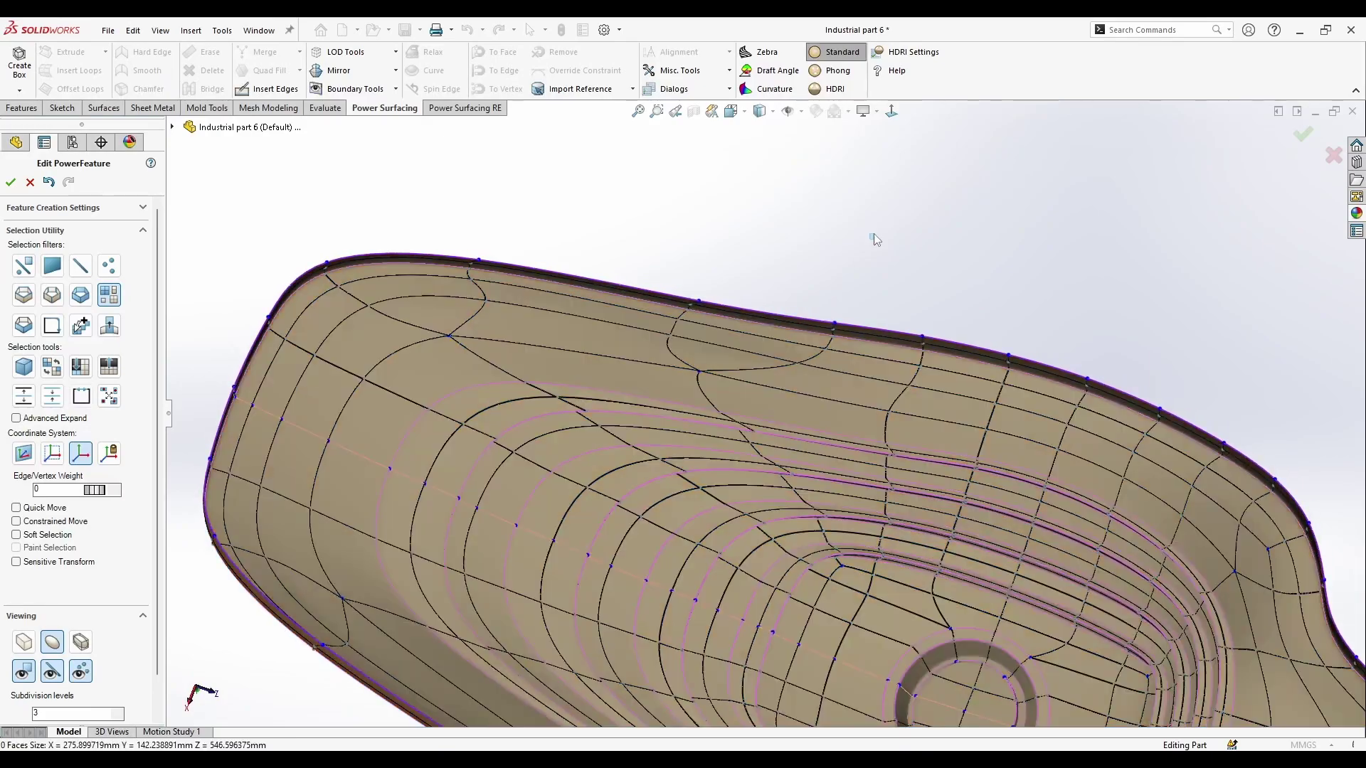
scroll(874, 233, up, 2)
middle_drag(873, 234, 696, 305)
scroll(649, 165, down, 1)
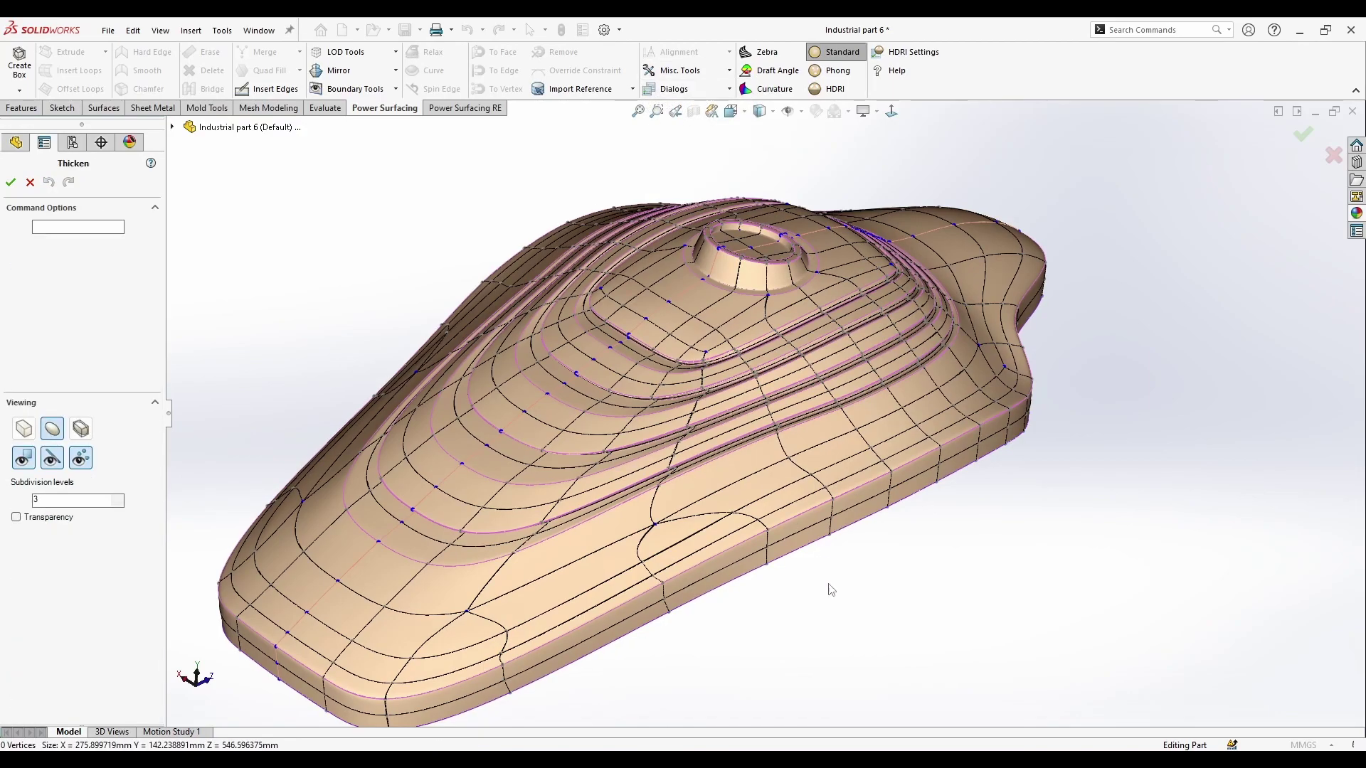
middle_drag(813, 496, 811, 228)
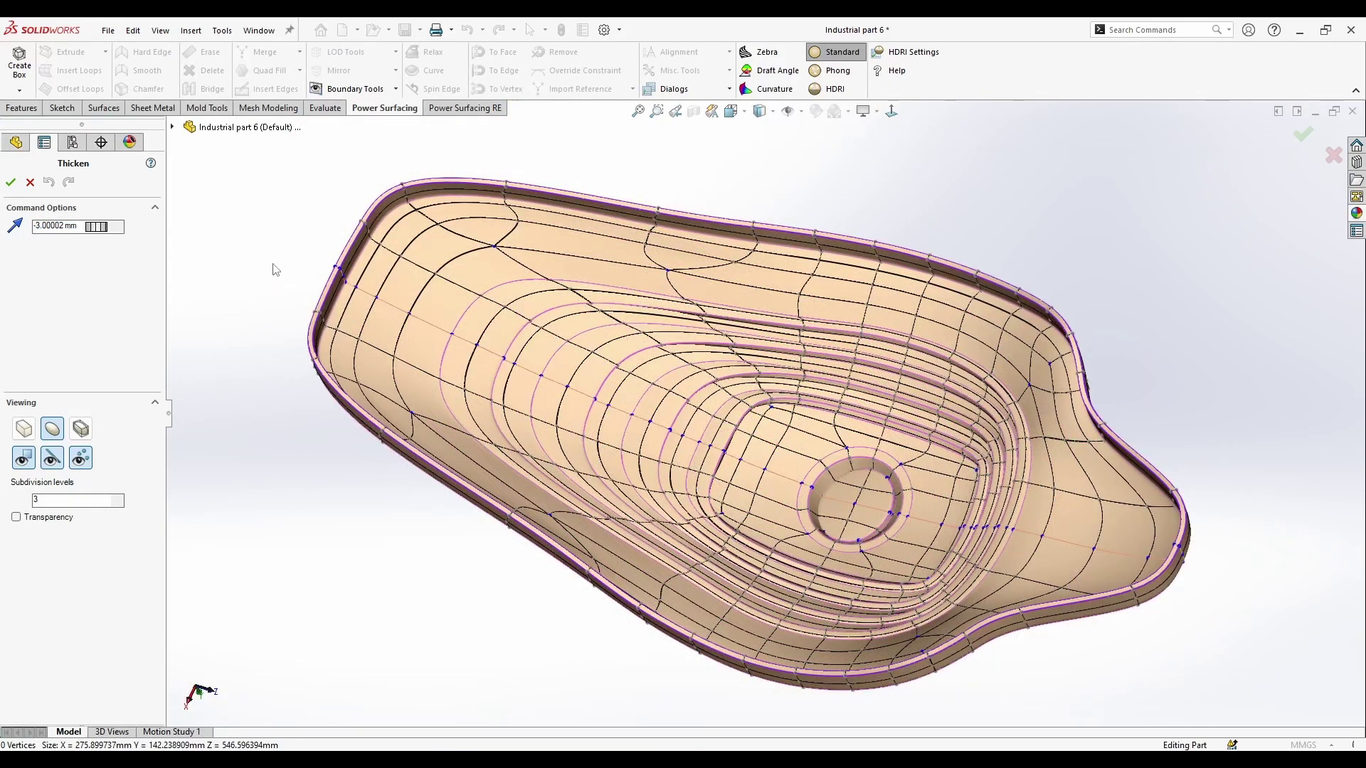
middle_drag(794, 349, 817, 548)
scroll(989, 377, down, 2)
middle_drag(989, 377, 958, 578)
scroll(957, 578, up, 1)
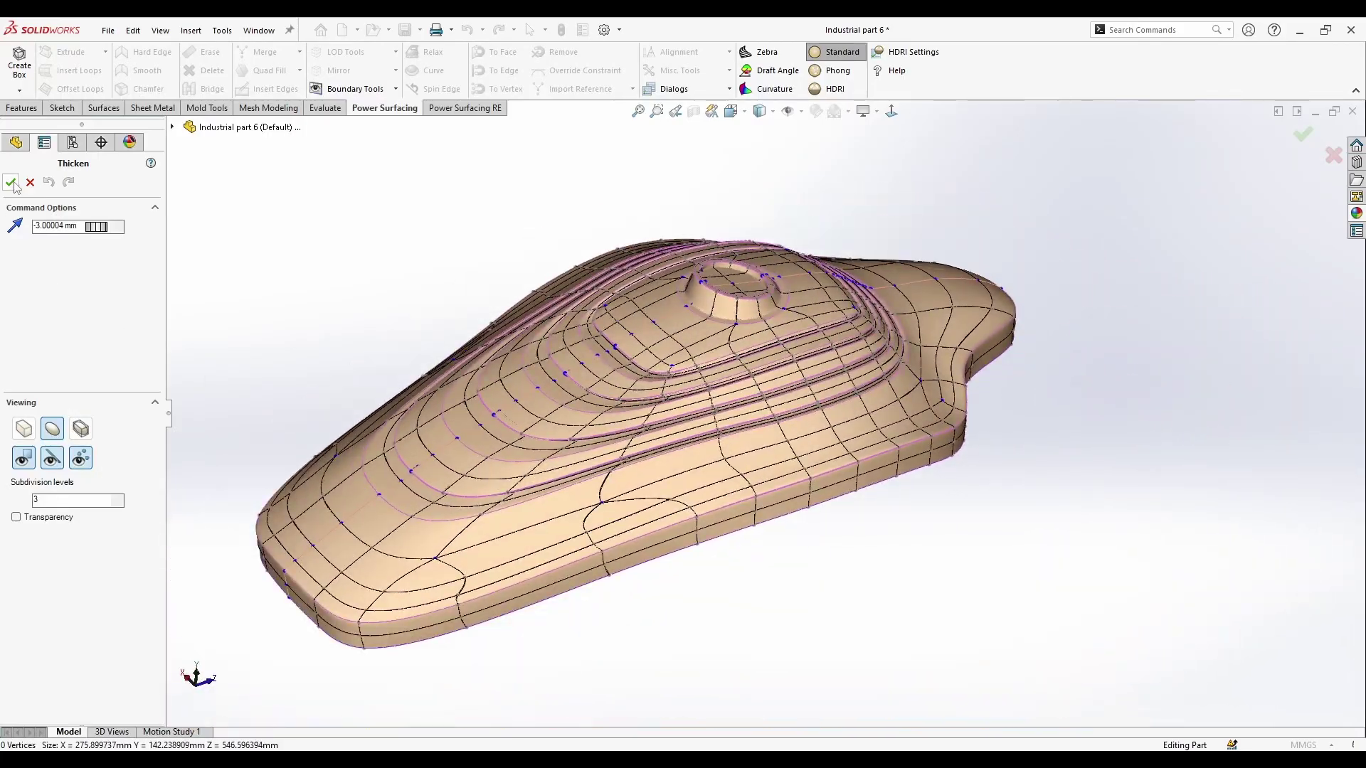
Inspect the thickened shell's underside in box display, undoing and redoing the last operation to compare the results
middle_drag(356, 296, 897, 594)
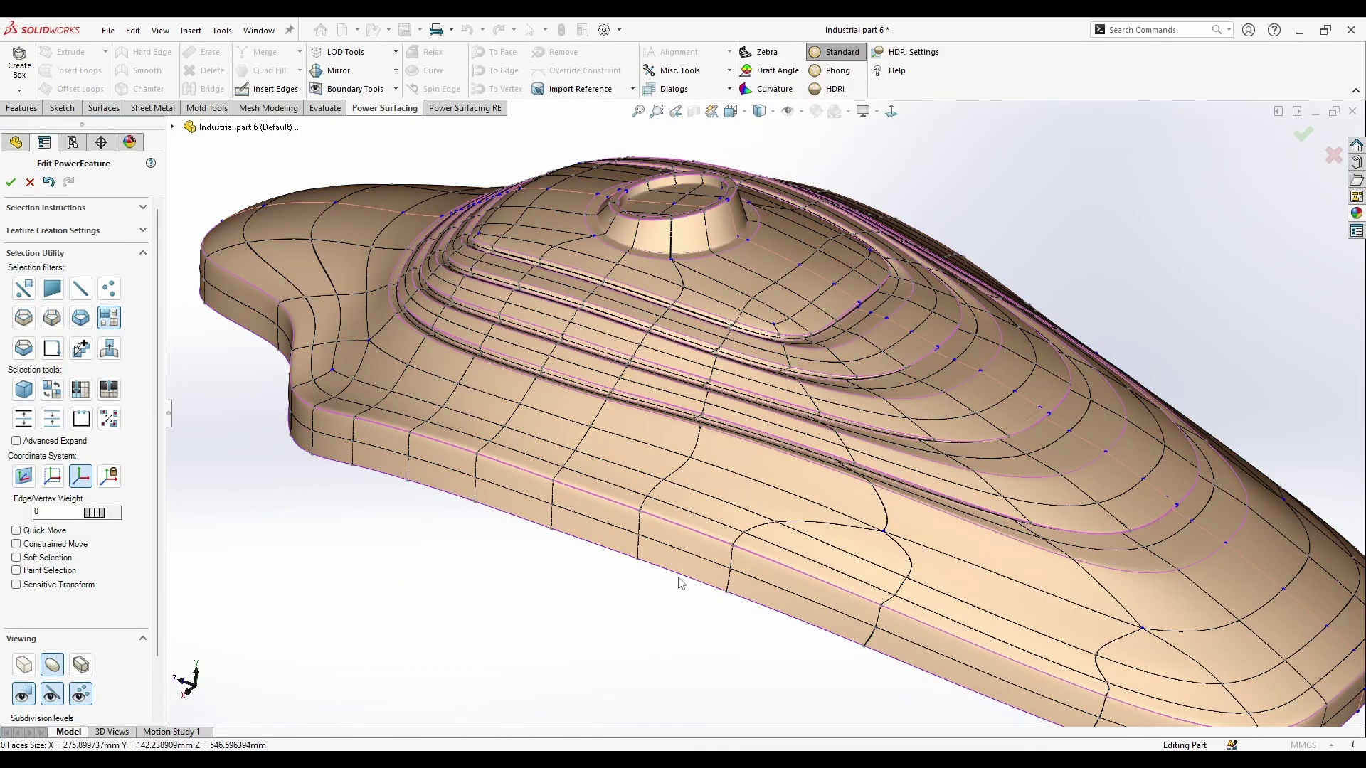
middle_drag(683, 579, 794, 370)
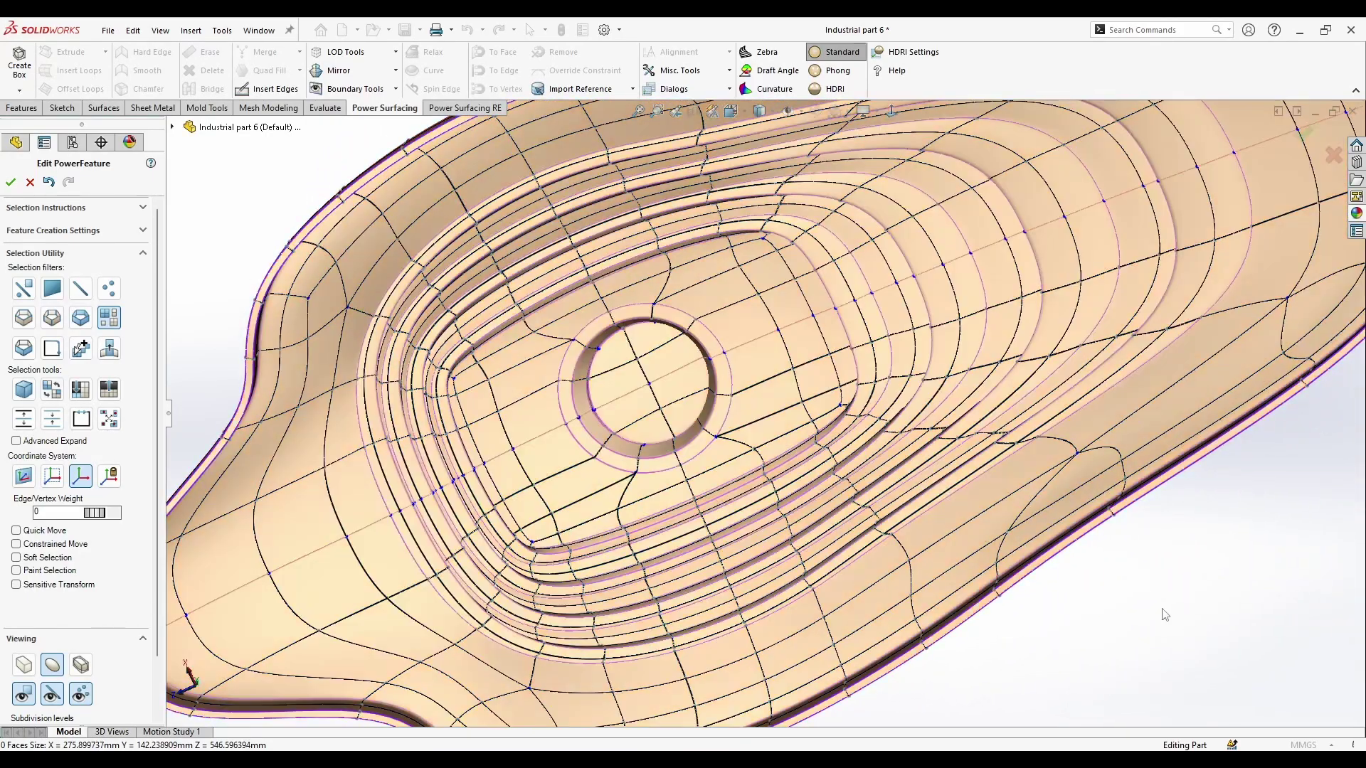
scroll(984, 515, up, 3)
middle_drag(984, 516, 931, 573)
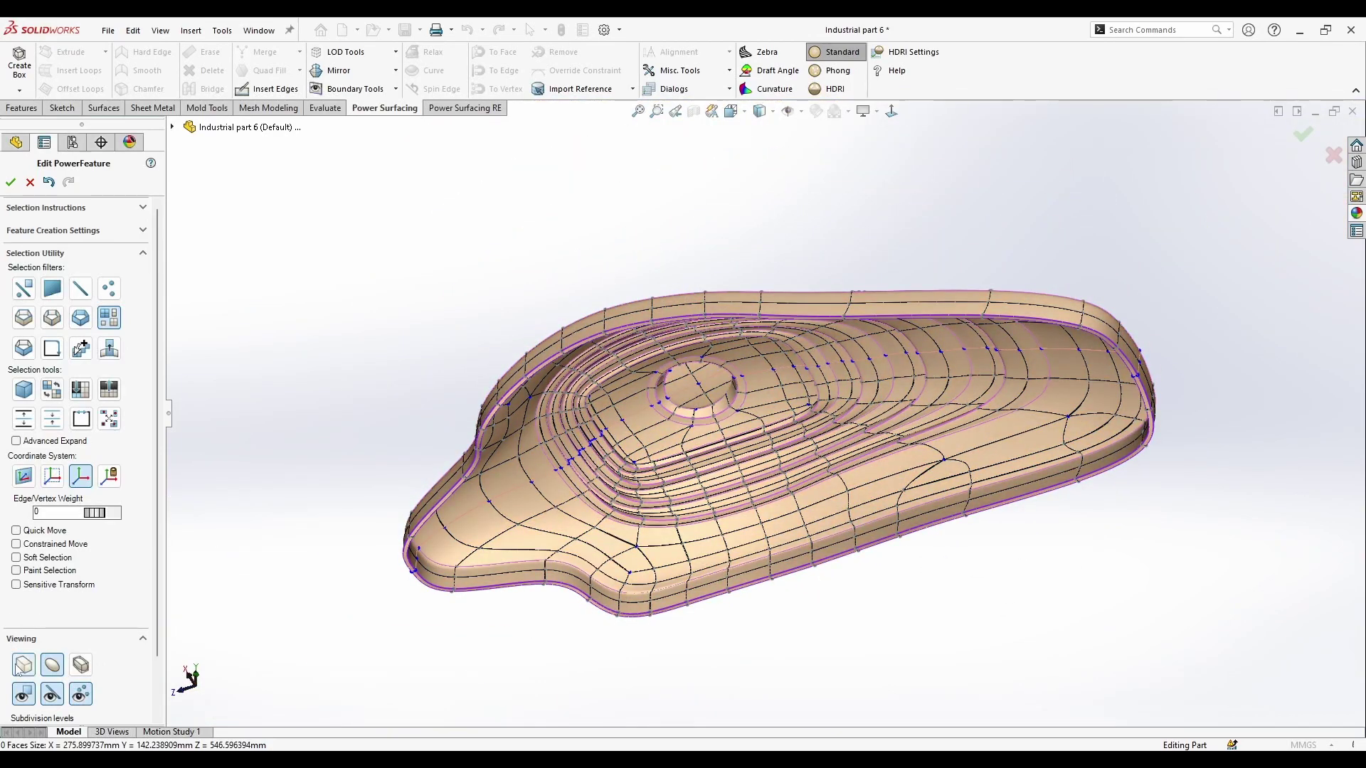
scroll(968, 490, down, 1)
middle_drag(964, 487, 952, 399)
scroll(705, 299, down, 1)
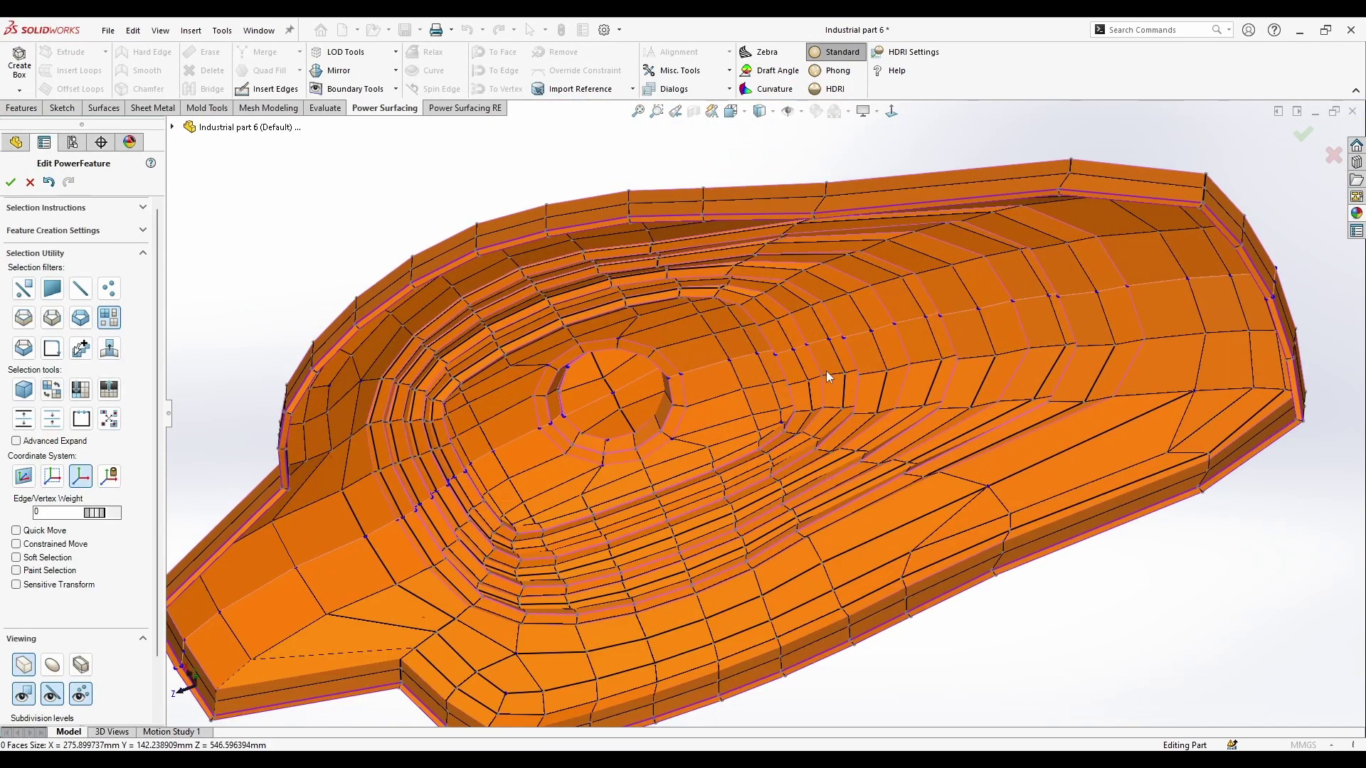
key(ctrl+z)
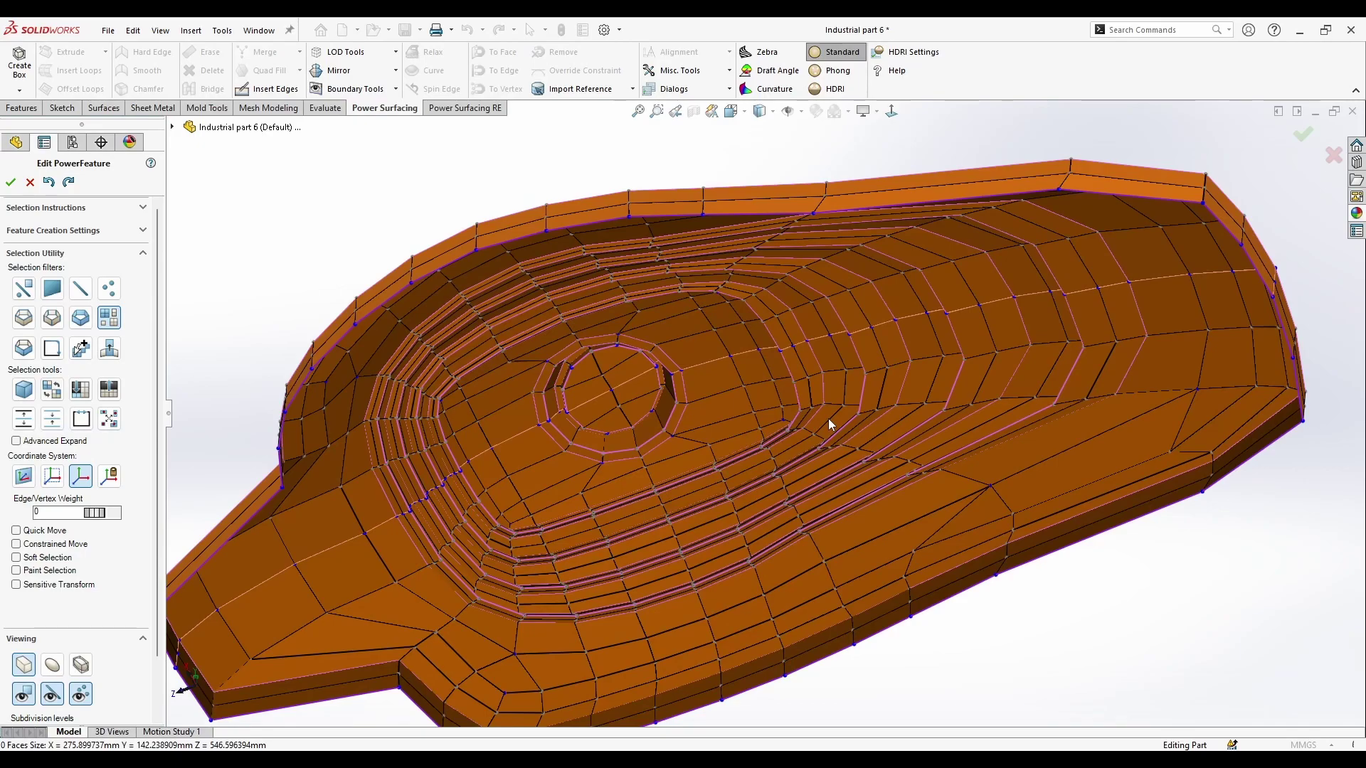
key(ctrl+y)
Return to smooth display, clear the face selection and examine the shell's rim up close
scroll(1231, 163, down, 5)
ctrl+middle_drag(1231, 163, 655, 434)
click(61, 675)
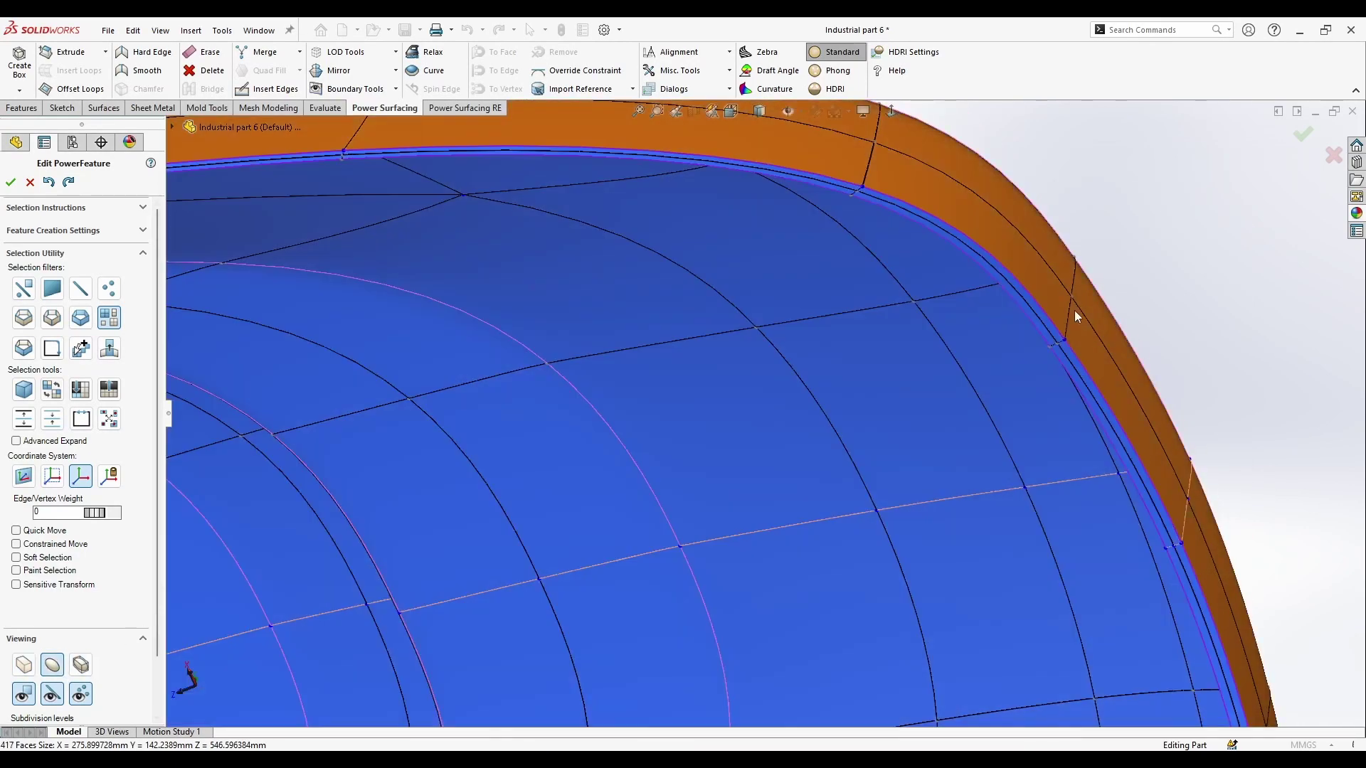
click(1139, 271)
scroll(957, 322, up, 6)
middle_drag(953, 323, 919, 256)
scroll(638, 341, down, 4)
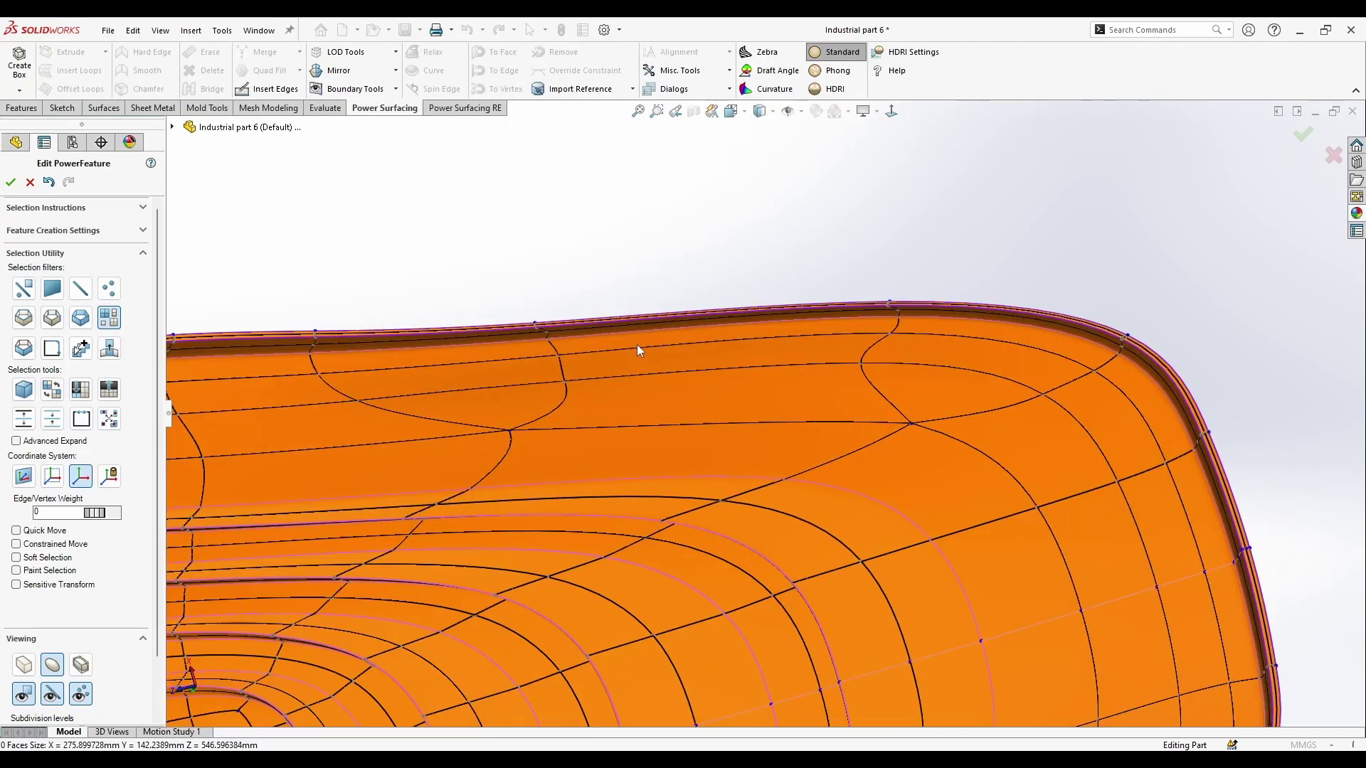
Undo the recent shell changes to restore the original inner shell with its unsewn rim edges
scroll(561, 450, up, 8)
middle_drag(604, 494, 853, 498)
scroll(695, 564, down, 2)
scroll(948, 620, down, 1)
middle_drag(507, 281, 896, 580)
key(ctrl+z)
key(ctrl+z)
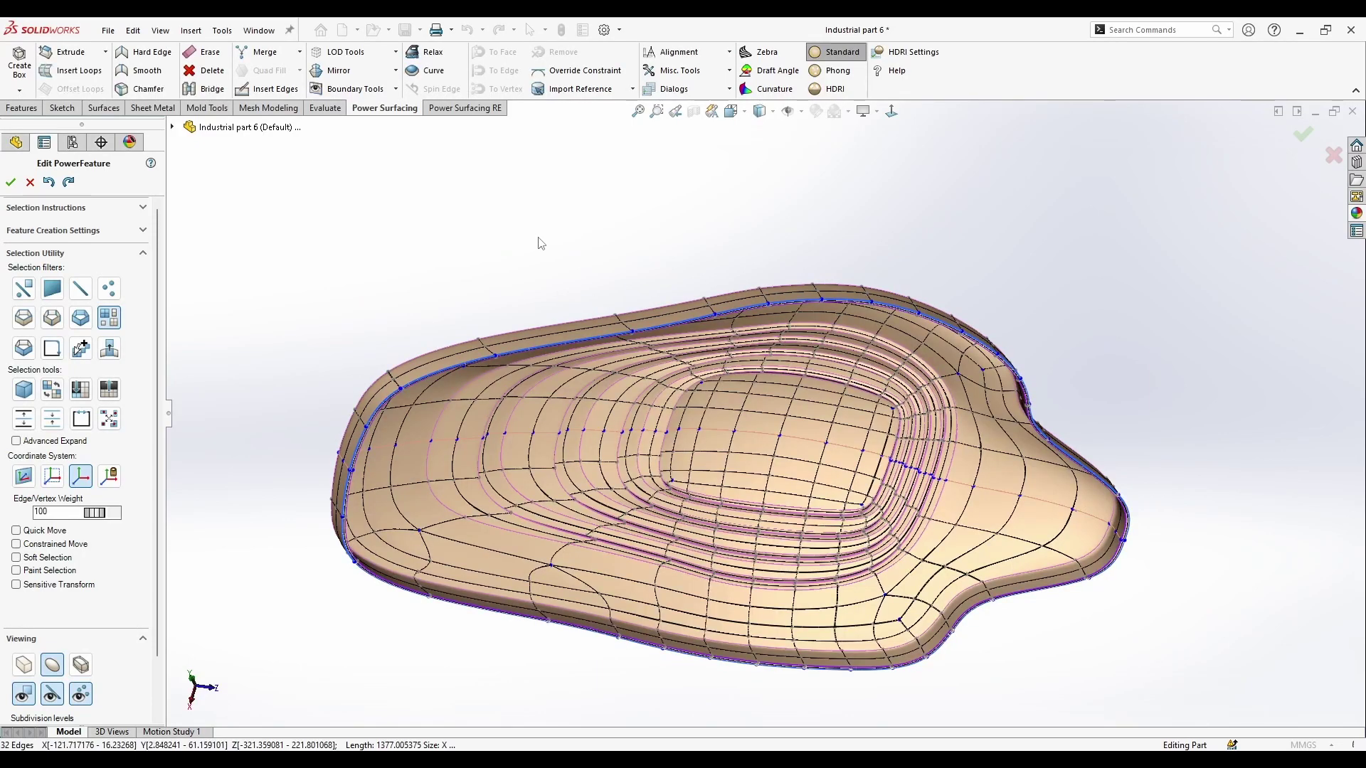
Select the shell's connected faces from the underside to check how its inner and outer surfaces are joined
click(458, 422)
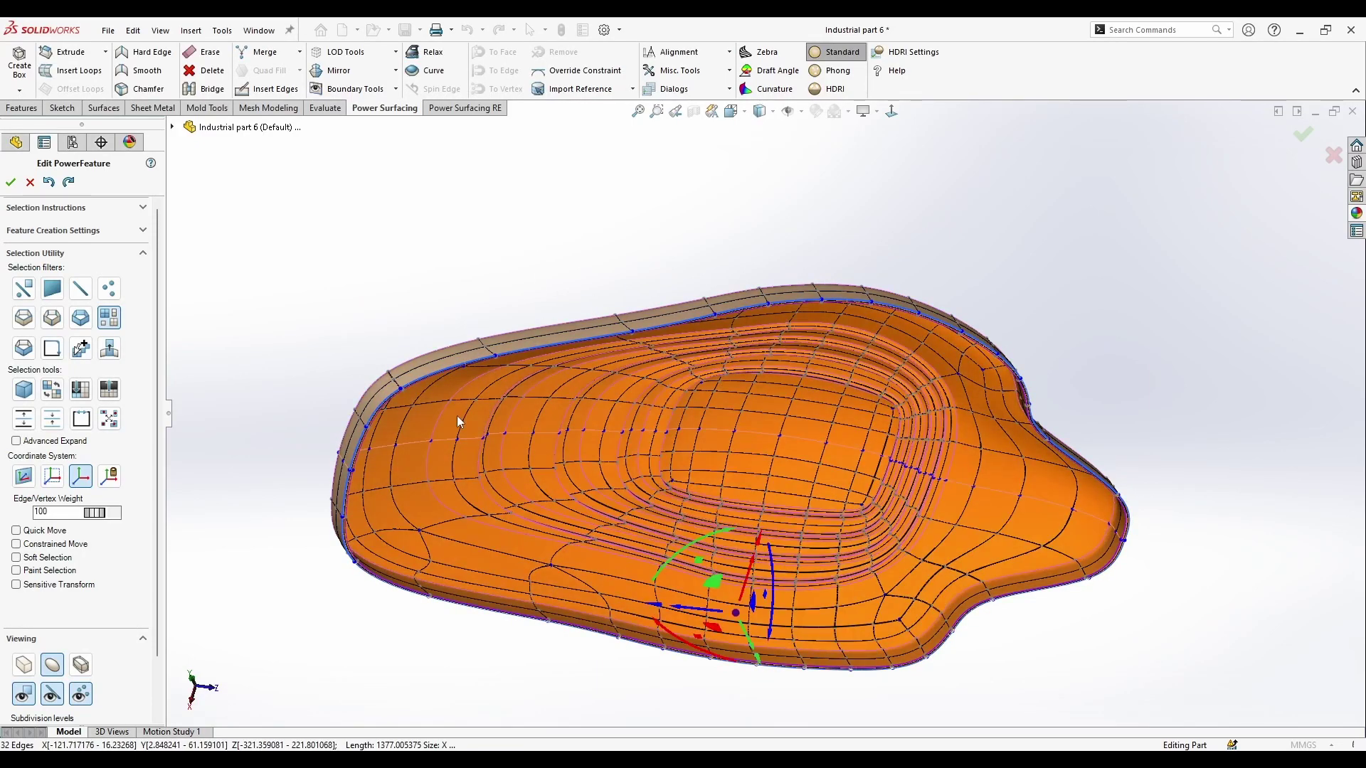
click(470, 416)
middle_drag(479, 439, 501, 377)
click(502, 377)
middle_drag(695, 599, 753, 421)
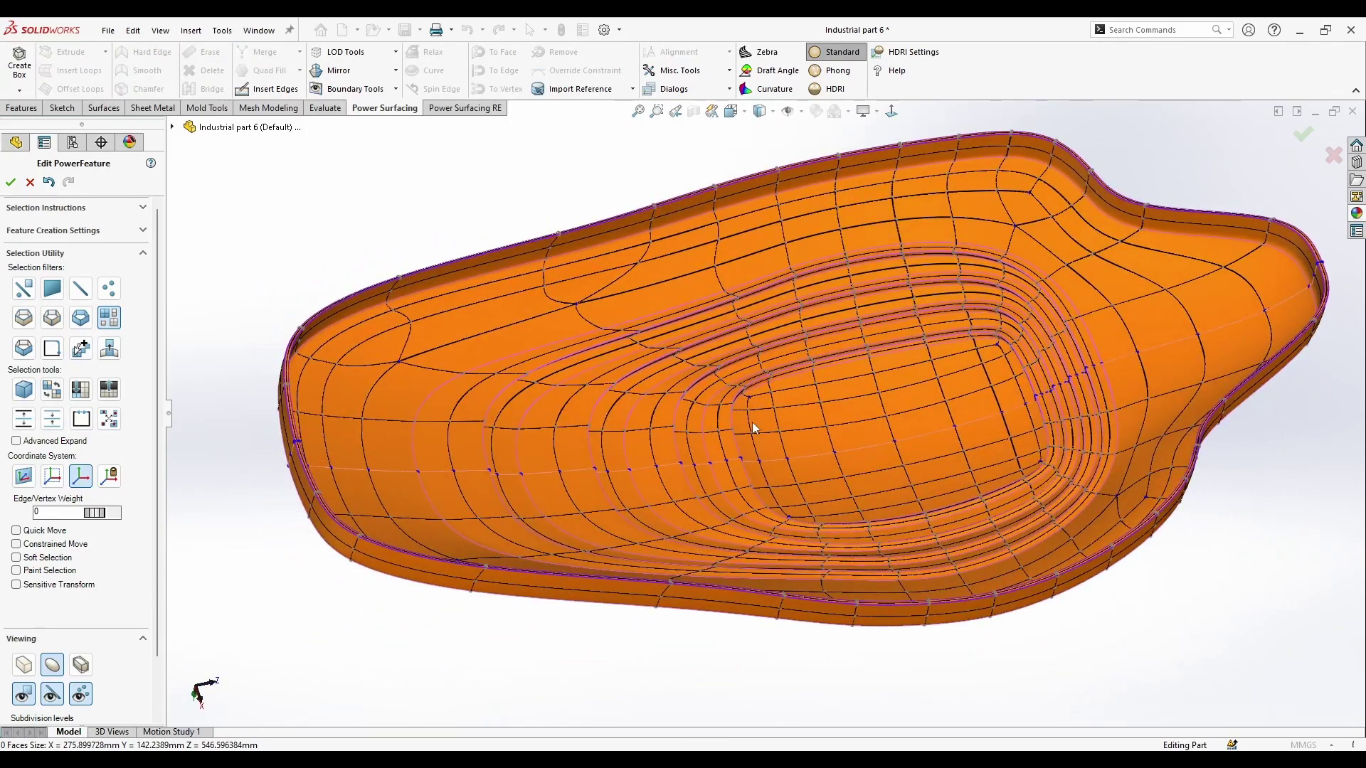
click(699, 347)
middle_drag(698, 347, 705, 404)
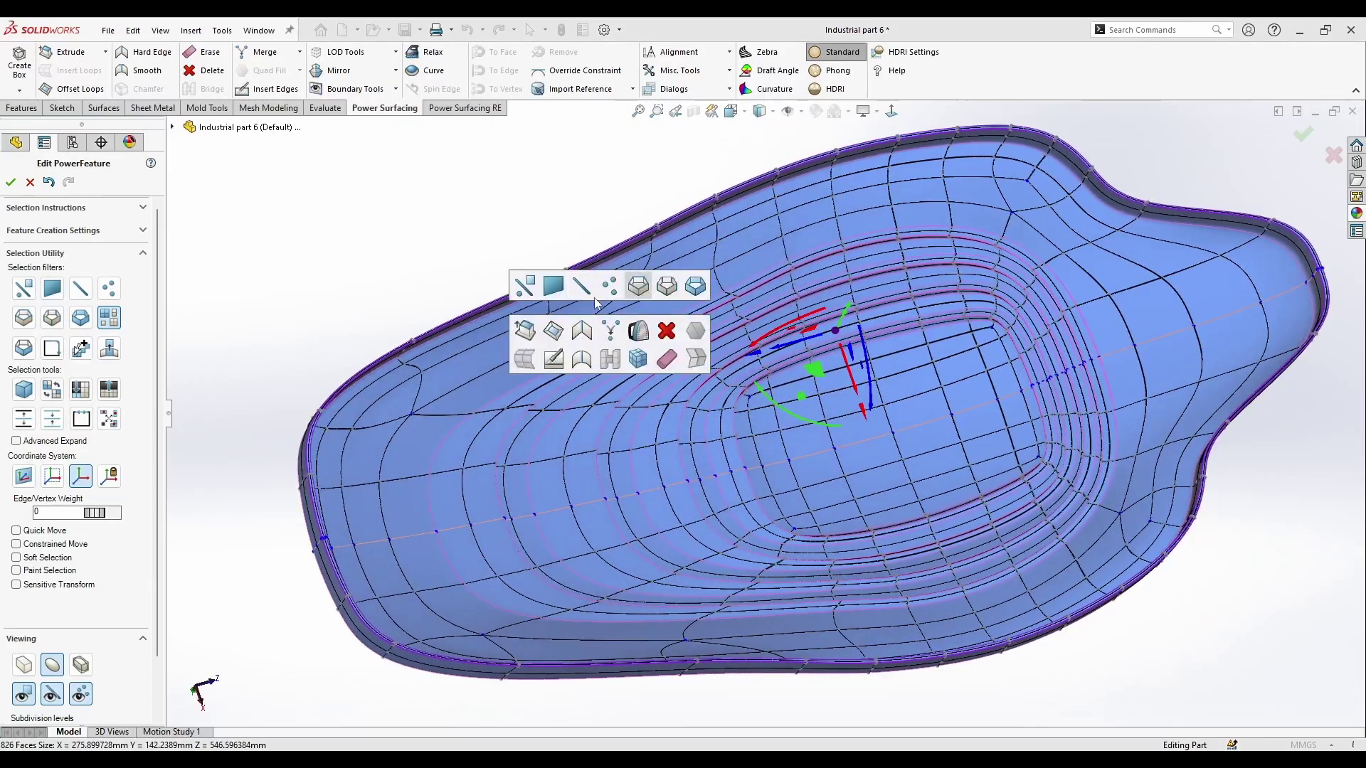
Select the edge loop around the shell's inner rim and unsew the inner shell from the outer surface
click(638, 288)
scroll(599, 315, down, 5)
middle_drag(600, 311, 697, 328)
click(713, 311)
scroll(818, 388, up, 6)
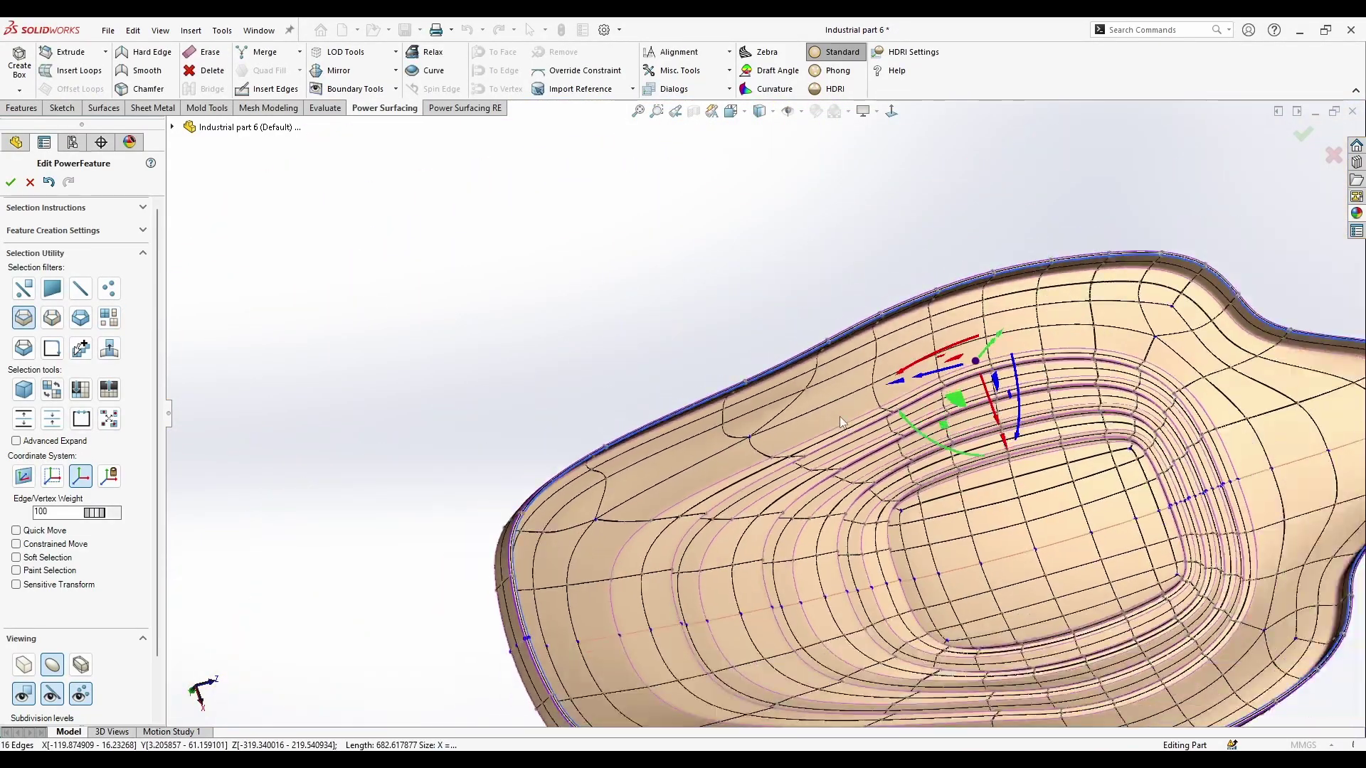
middle_drag(797, 362, 838, 307)
scroll(840, 307, up, 5)
middle_drag(966, 493, 930, 495)
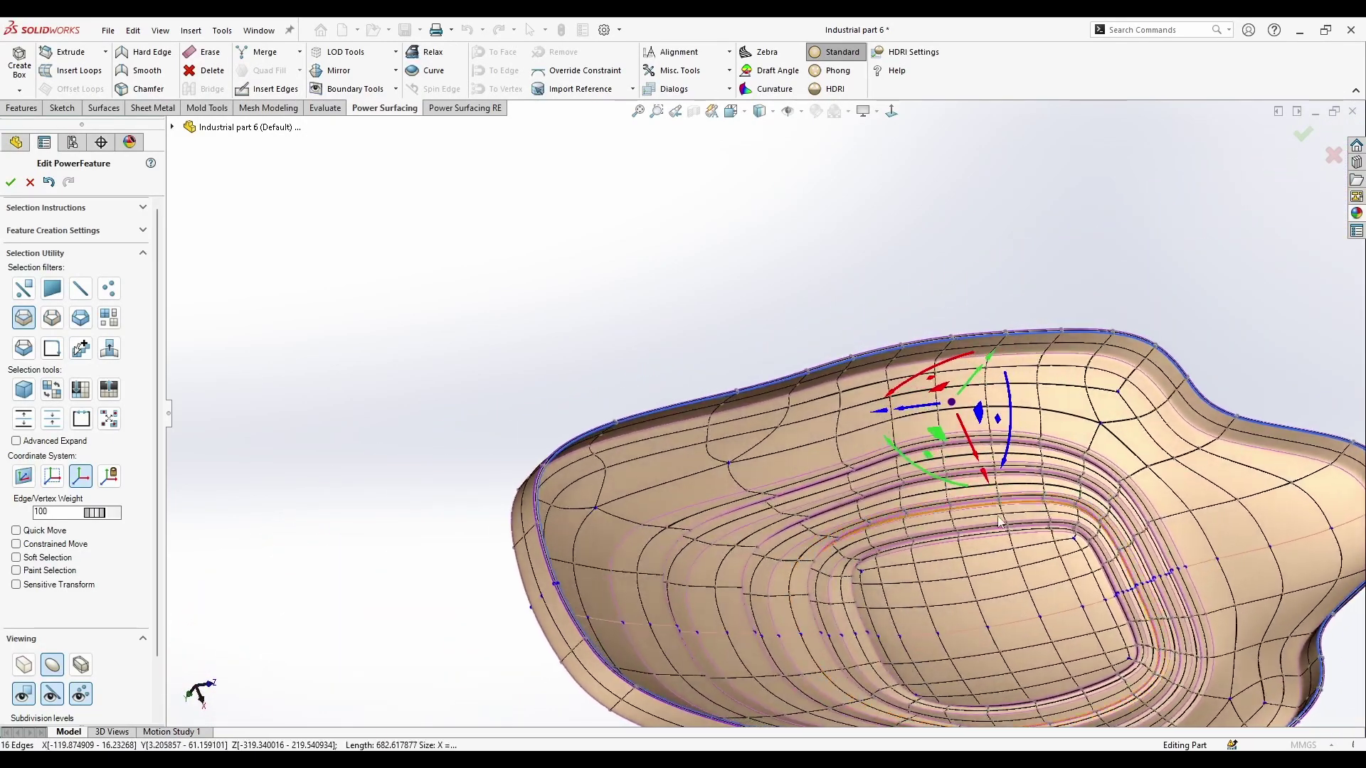
scroll(1065, 551, up, 2)
middle_drag(999, 525, 969, 515)
scroll(967, 514, down, 3)
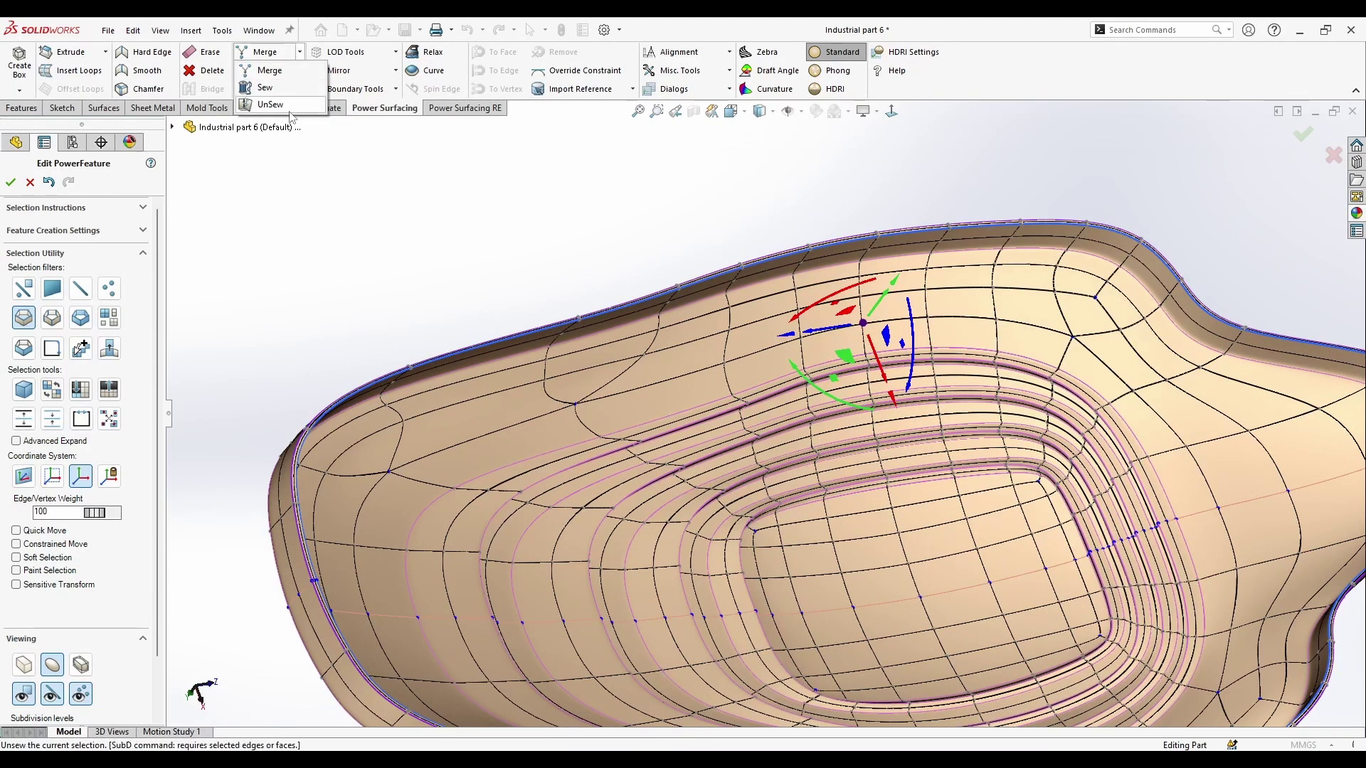
Select the inner shell's connected faces, try moving them vertically away from the outer surface and undo the move
click(113, 326)
click(603, 476)
scroll(979, 522, up, 2)
middle_drag(979, 522, 592, 490)
scroll(651, 488, down, 2)
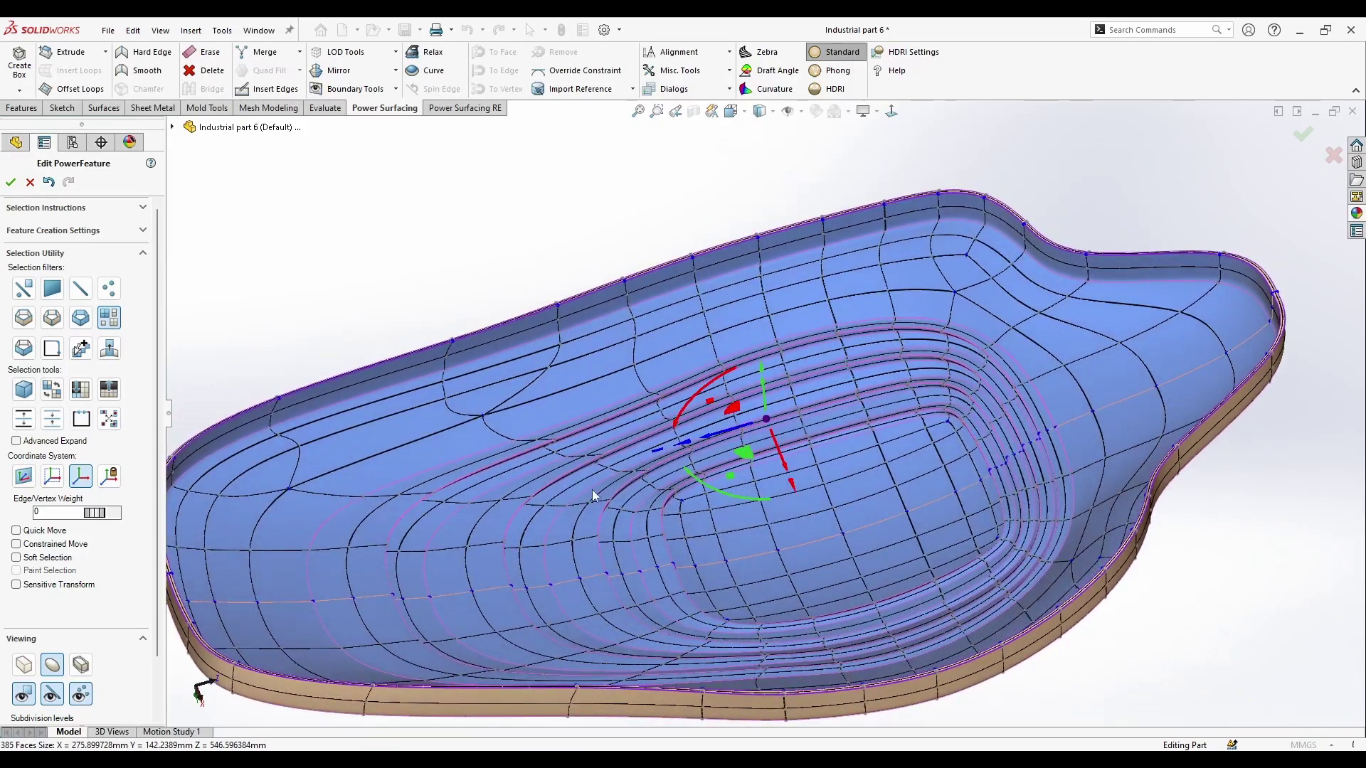
middle_drag(663, 583, 672, 530)
drag(763, 366, 780, 204)
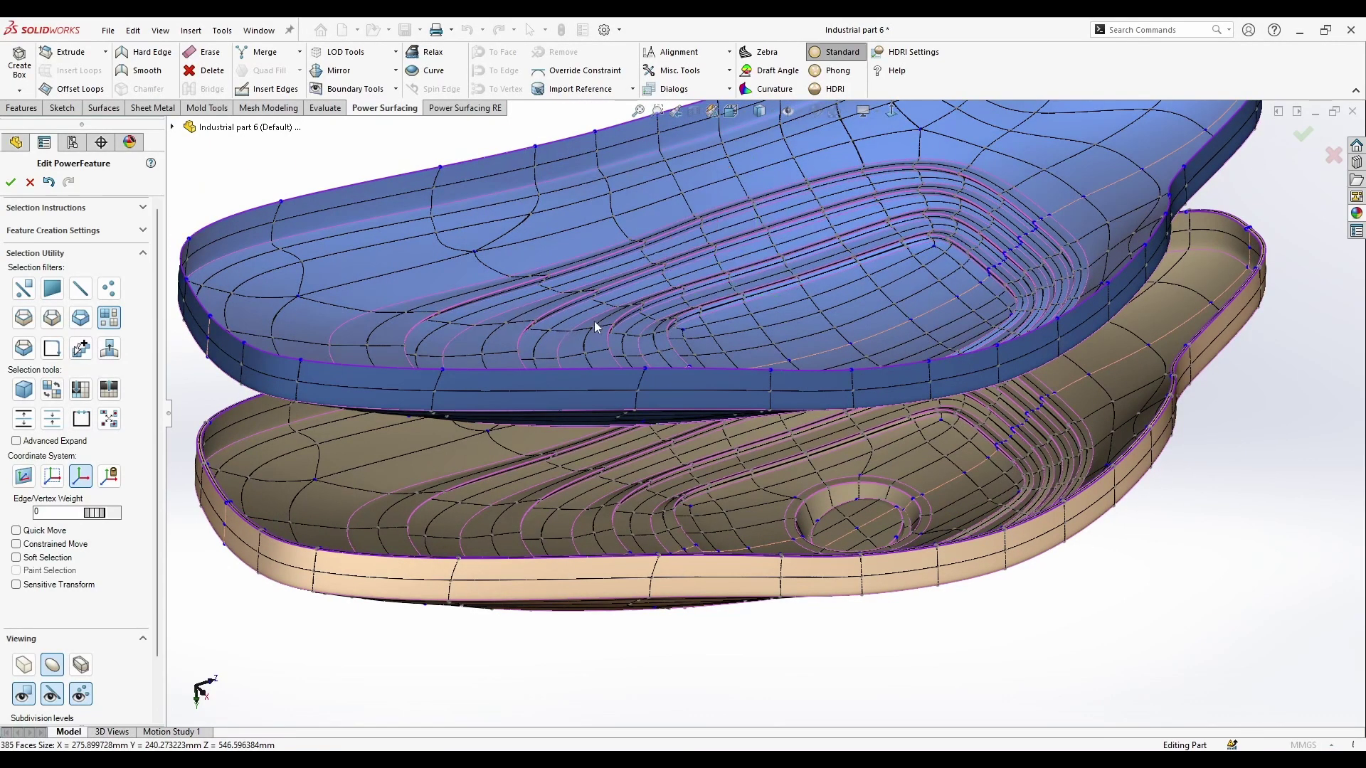
key(ctrl+z)
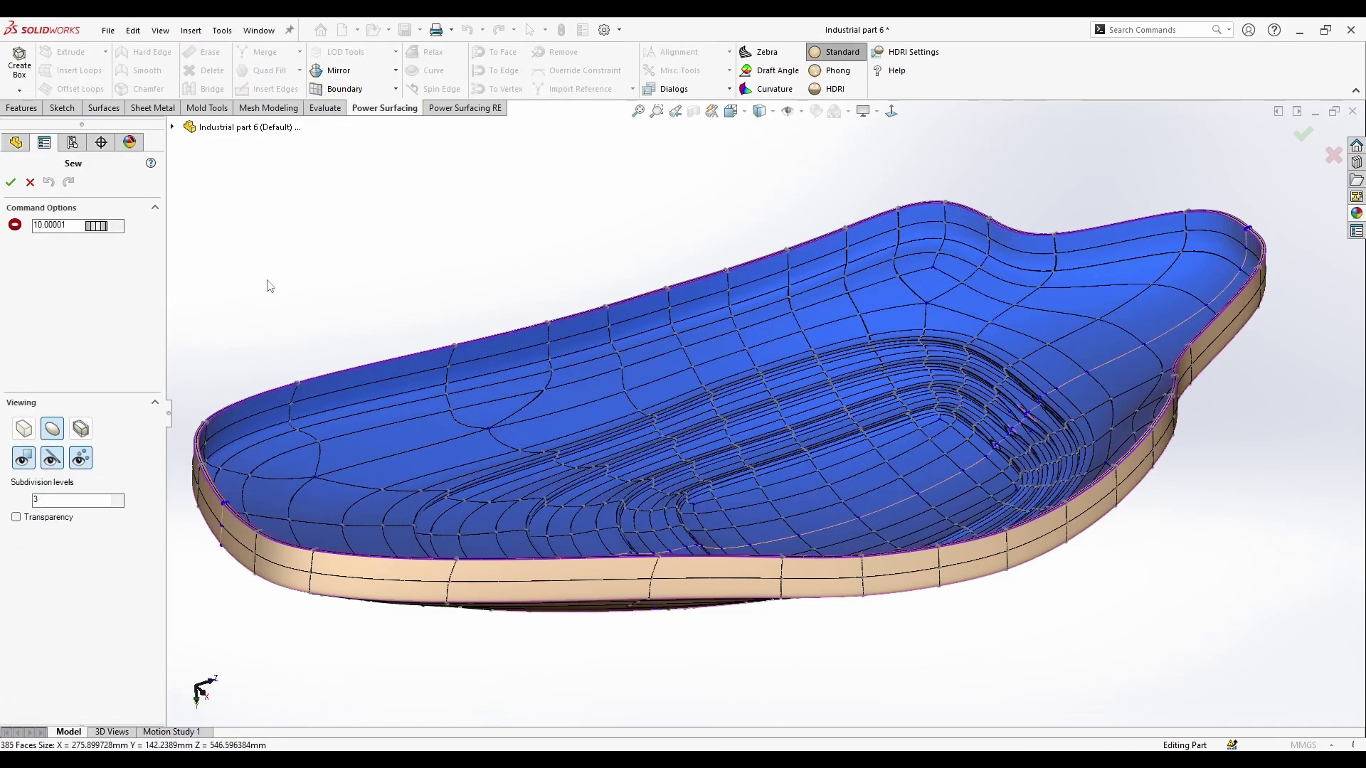
Sew the inner shell to the outer surface with a tolerance of 10.00001, check the connected faces and clear the selection
click(498, 250)
middle_drag(497, 250, 699, 632)
scroll(697, 464, down, 3)
key(ctrl+a)
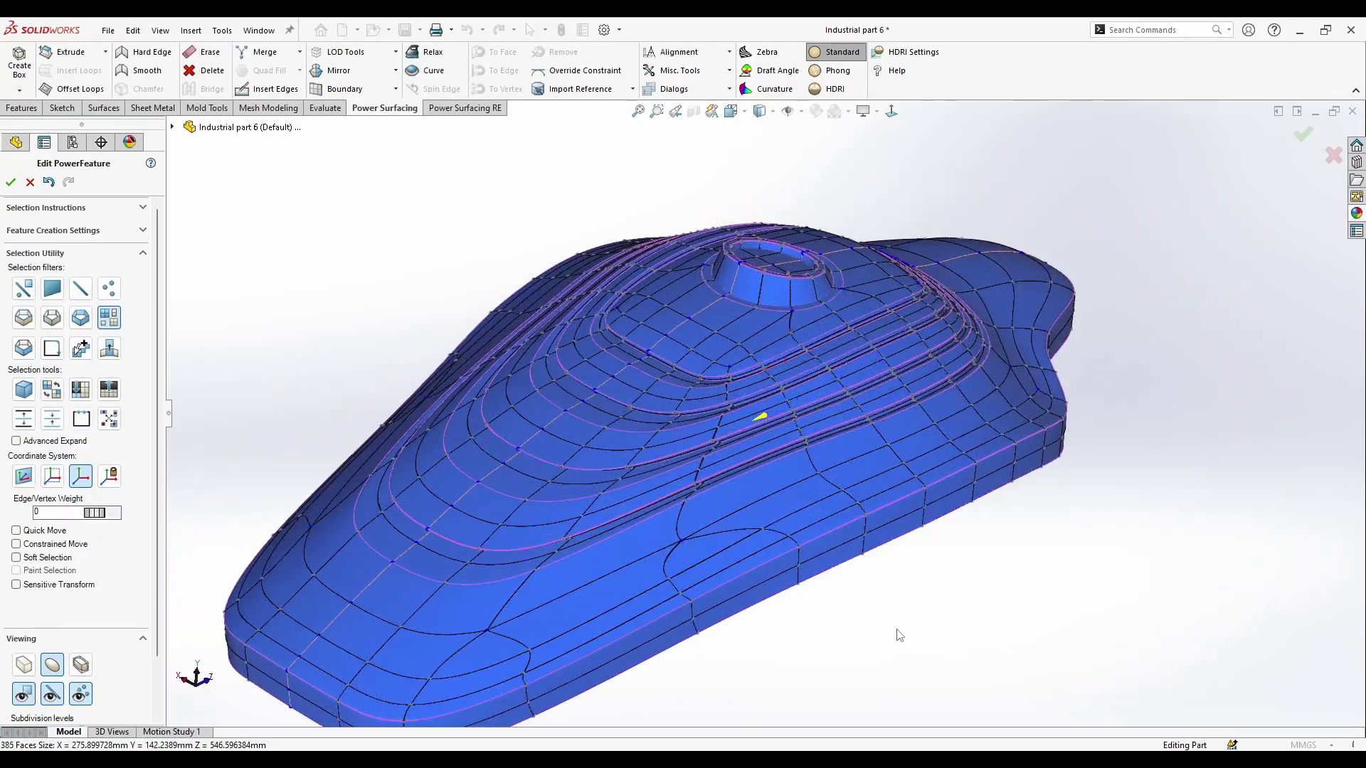
scroll(817, 436, up, 2)
middle_drag(899, 634, 773, 384)
scroll(774, 468, down, 2)
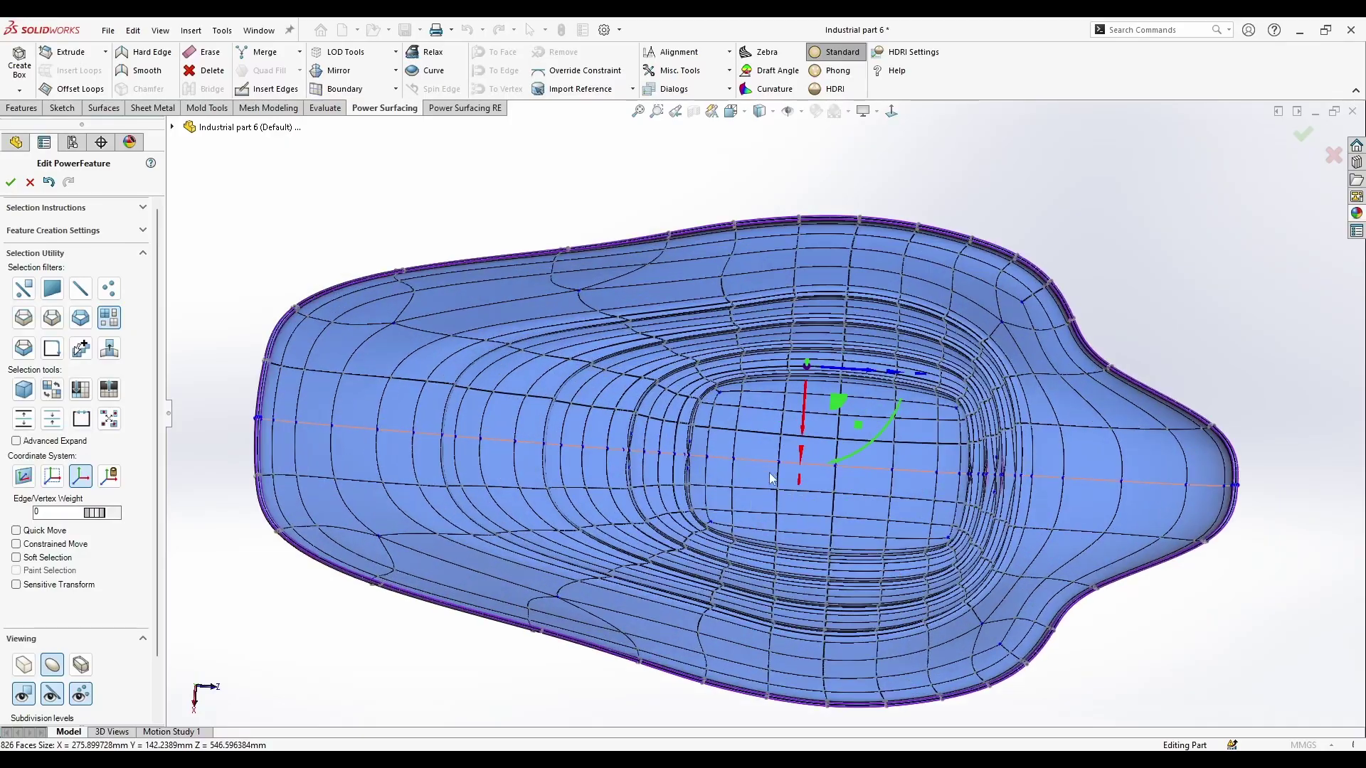
middle_drag(772, 466, 839, 462)
click(599, 209)
Examine the inner shell's stepped ridges where they cross the centre line for distorted edges
middle_drag(679, 283, 1061, 302)
scroll(937, 437, down, 4)
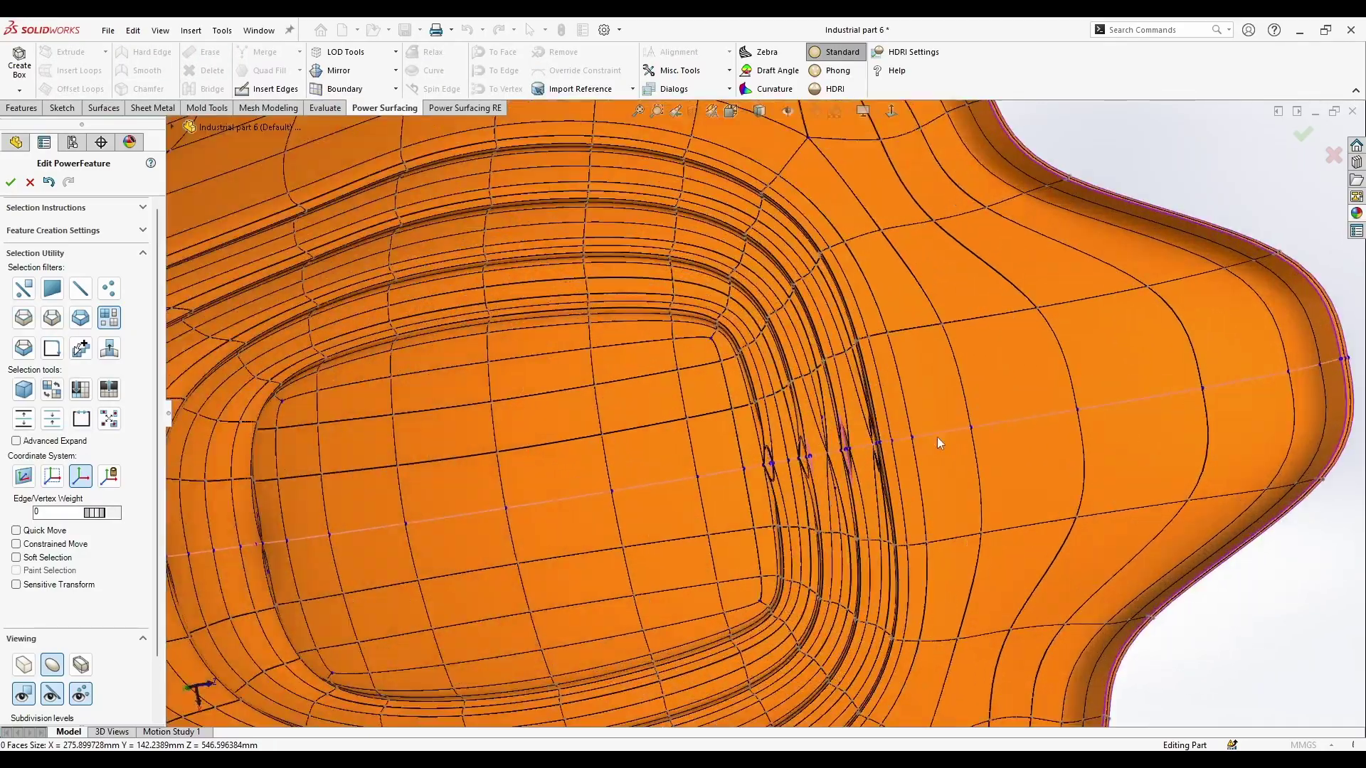
middle_drag(937, 437, 617, 325)
scroll(727, 482, down, 2)
scroll(648, 351, down, 4)
scroll(713, 477, up, 8)
scroll(889, 344, down, 9)
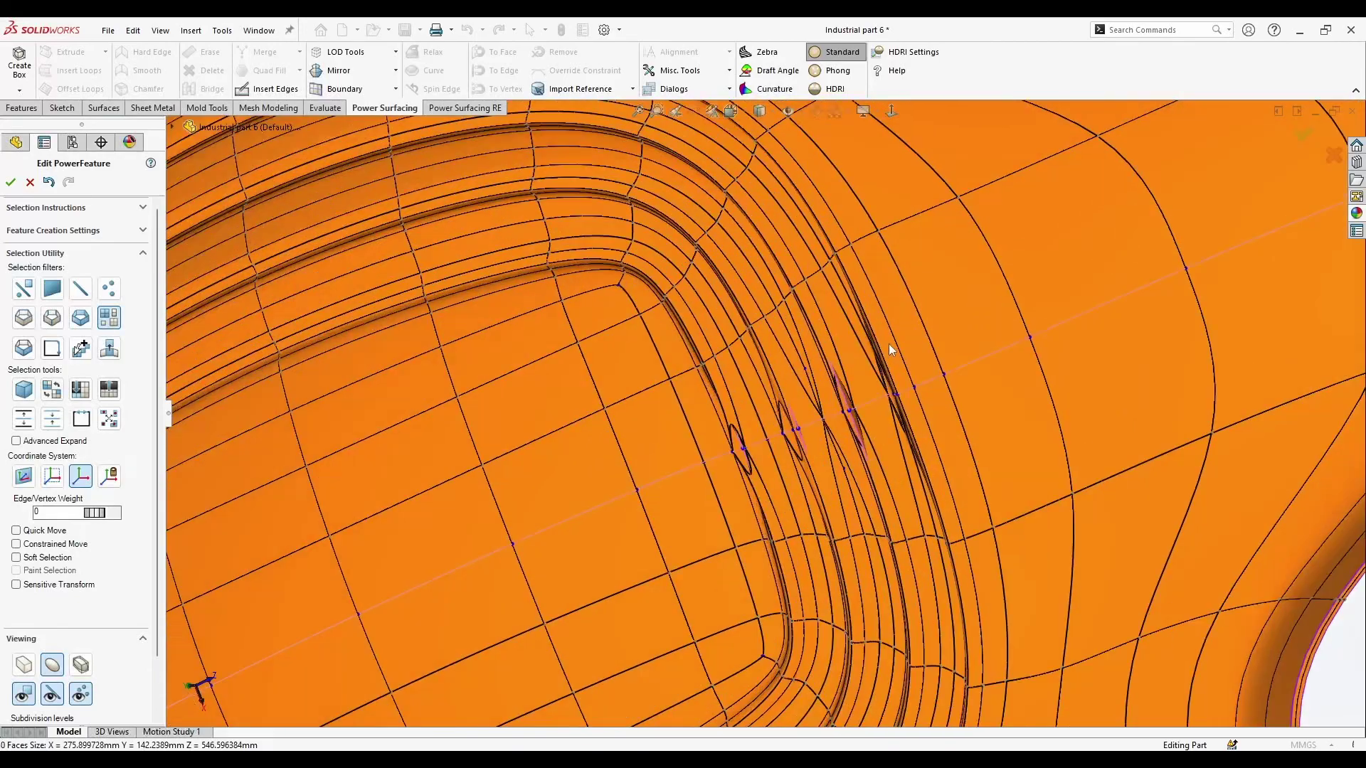
middle_drag(813, 543, 808, 509)
scroll(808, 509, up, 2)
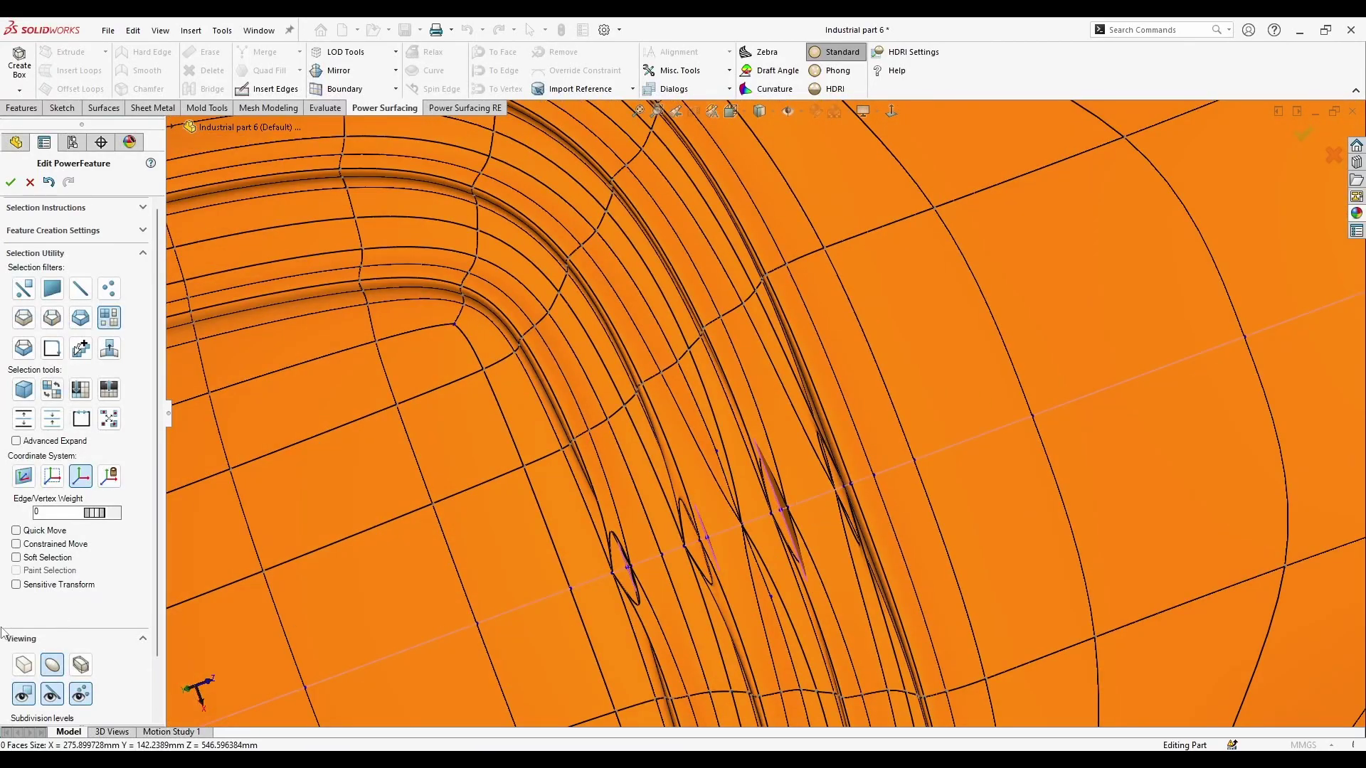
Switch to box display and undo the sew, reselecting the inner shell's connected faces
click(26, 668)
scroll(838, 651, up, 3)
middle_drag(838, 651, 1014, 651)
scroll(1015, 650, up, 3)
middle_drag(1219, 701, 1202, 675)
scroll(1202, 675, down, 3)
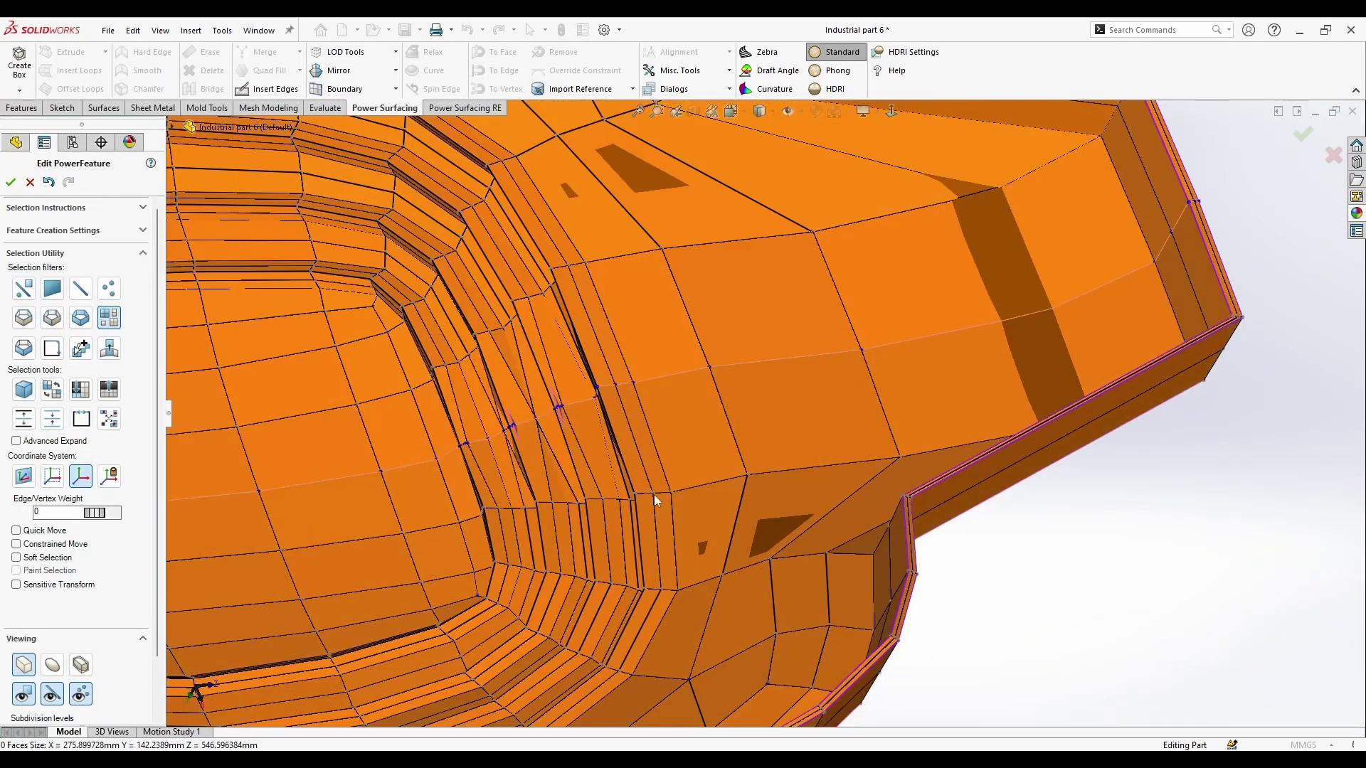
scroll(682, 486, up, 4)
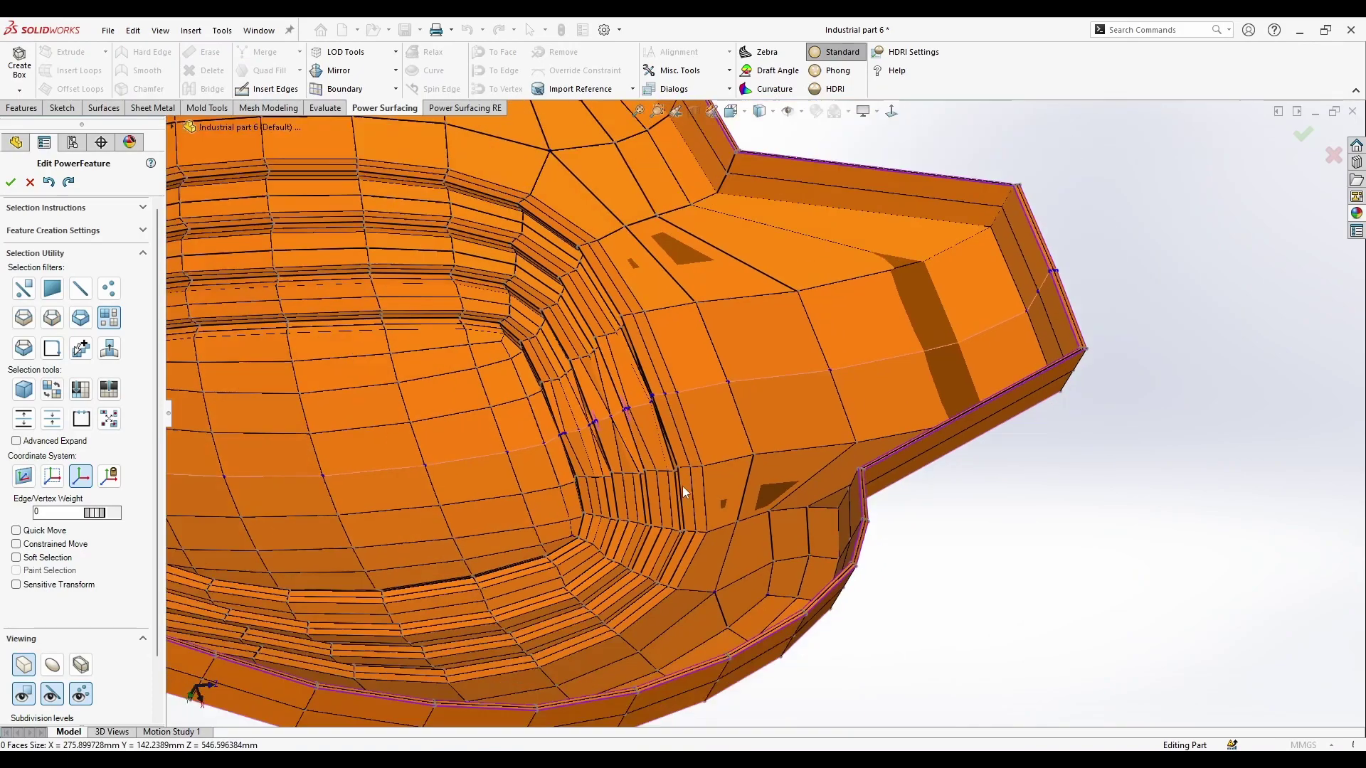
click(578, 428)
middle_drag(578, 428, 554, 401)
scroll(553, 402, up, 2)
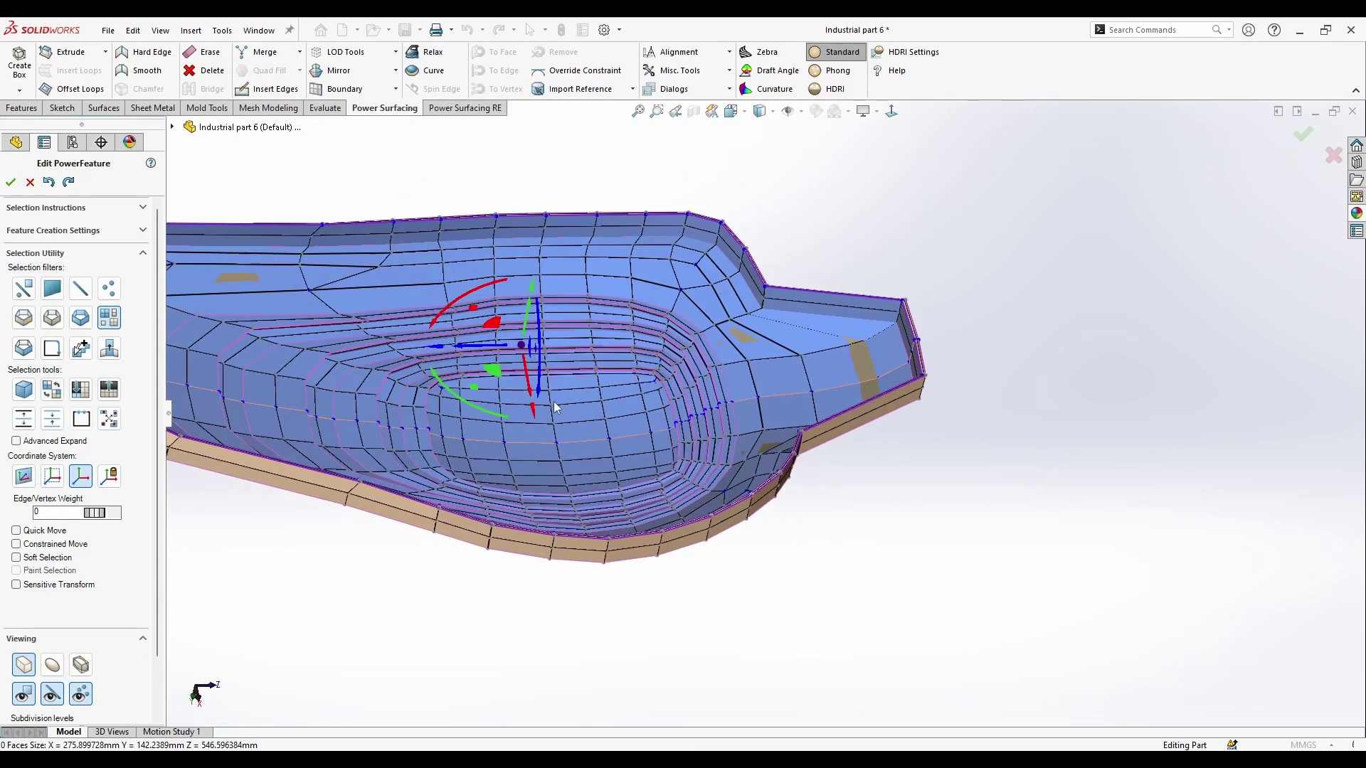
Sew the inner shell's selected faces again with a tolerance of 10.00001 and clear the selection
scroll(473, 348, up, 7)
scroll(413, 335, down, 8)
scroll(412, 336, down, 5)
scroll(924, 470, up, 3)
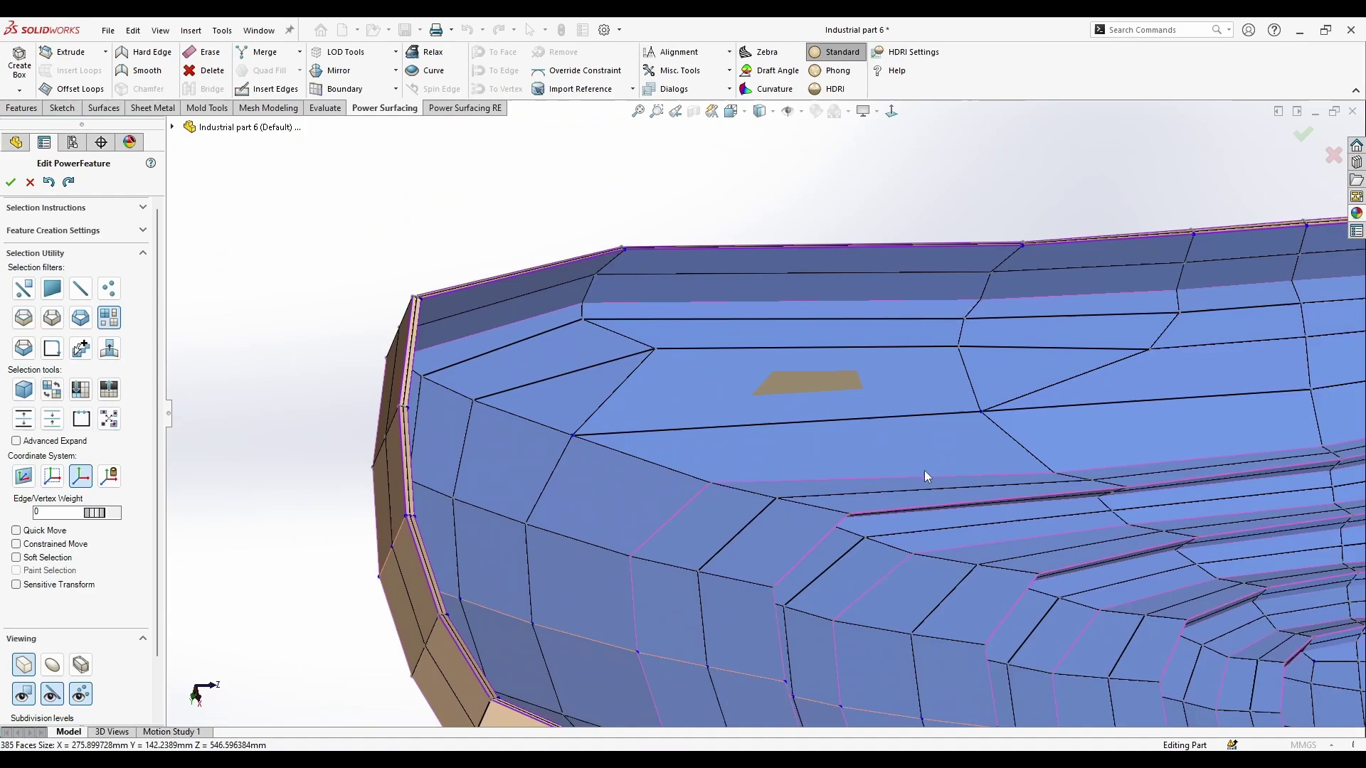
scroll(954, 455, down, 4)
scroll(660, 377, up, 5)
scroll(210, 206, down, 1)
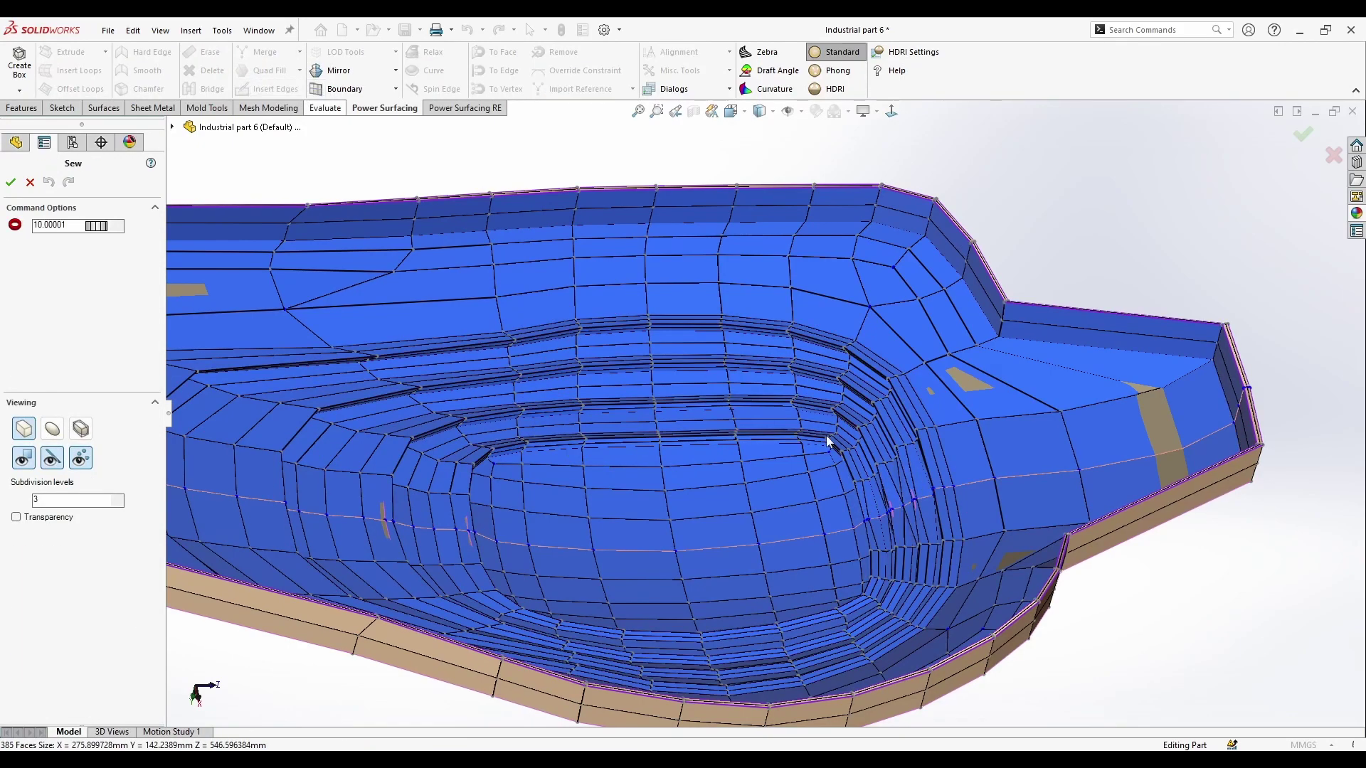
scroll(825, 435, down, 2)
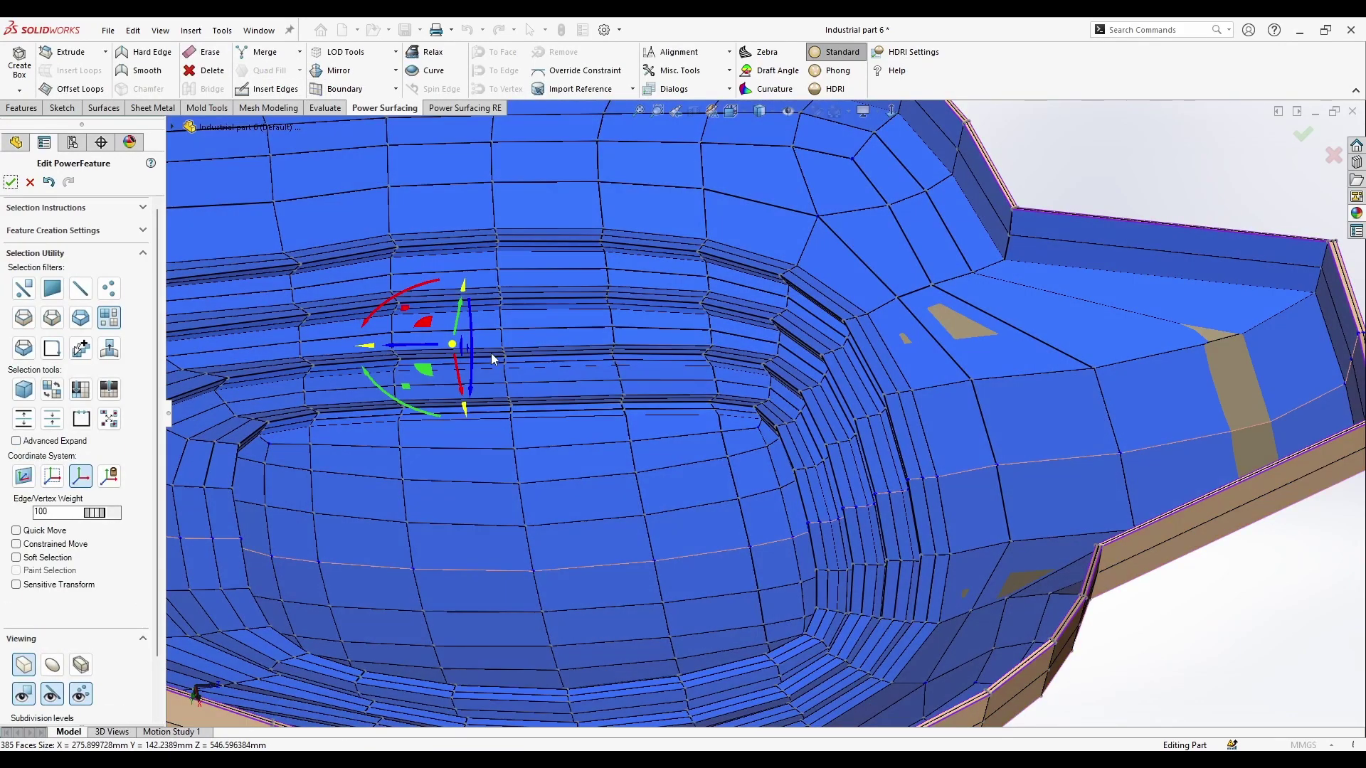
scroll(491, 355, up, 4)
click(1031, 609)
Use Boundary Tools to select the inner shell, Face Group 1, and check the selection from above and below
middle_drag(979, 473, 997, 596)
middle_drag(634, 459, 619, 225)
scroll(612, 299, down, 2)
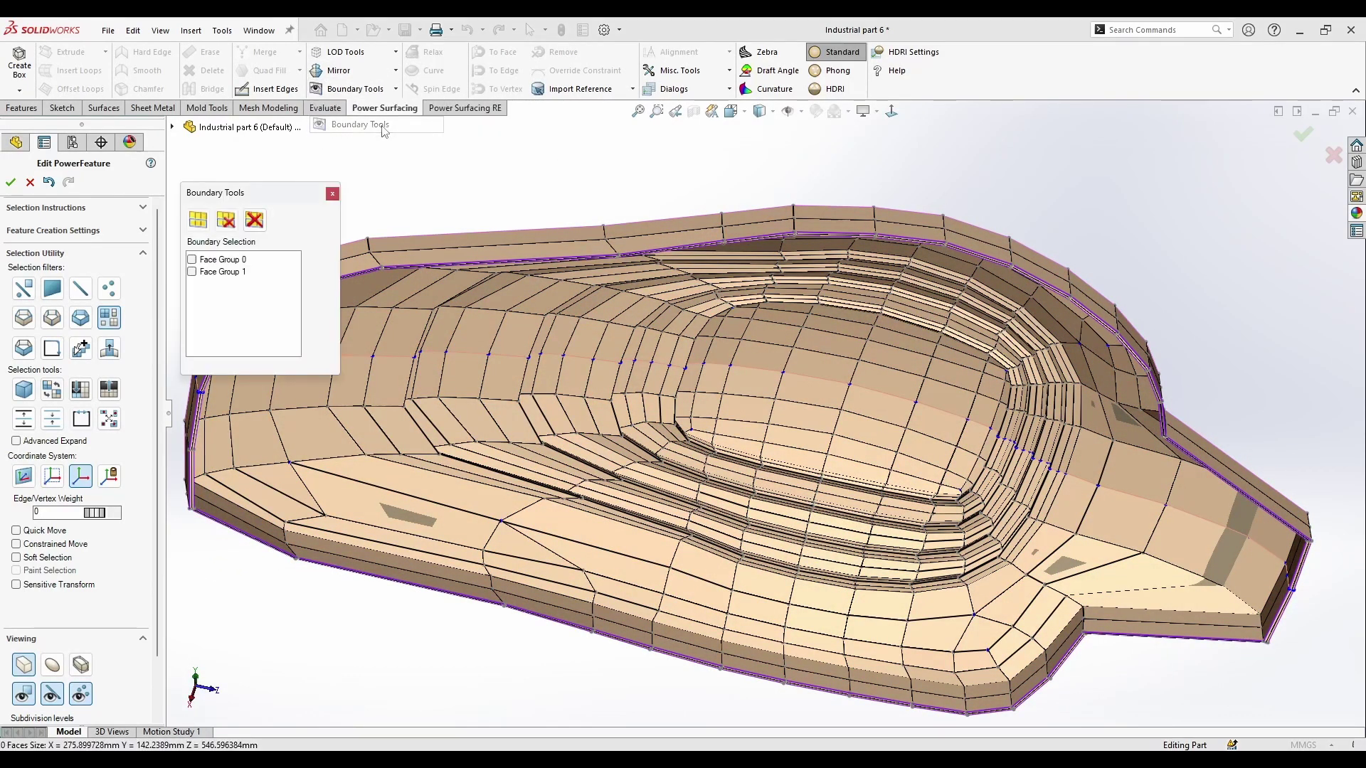
click(234, 273)
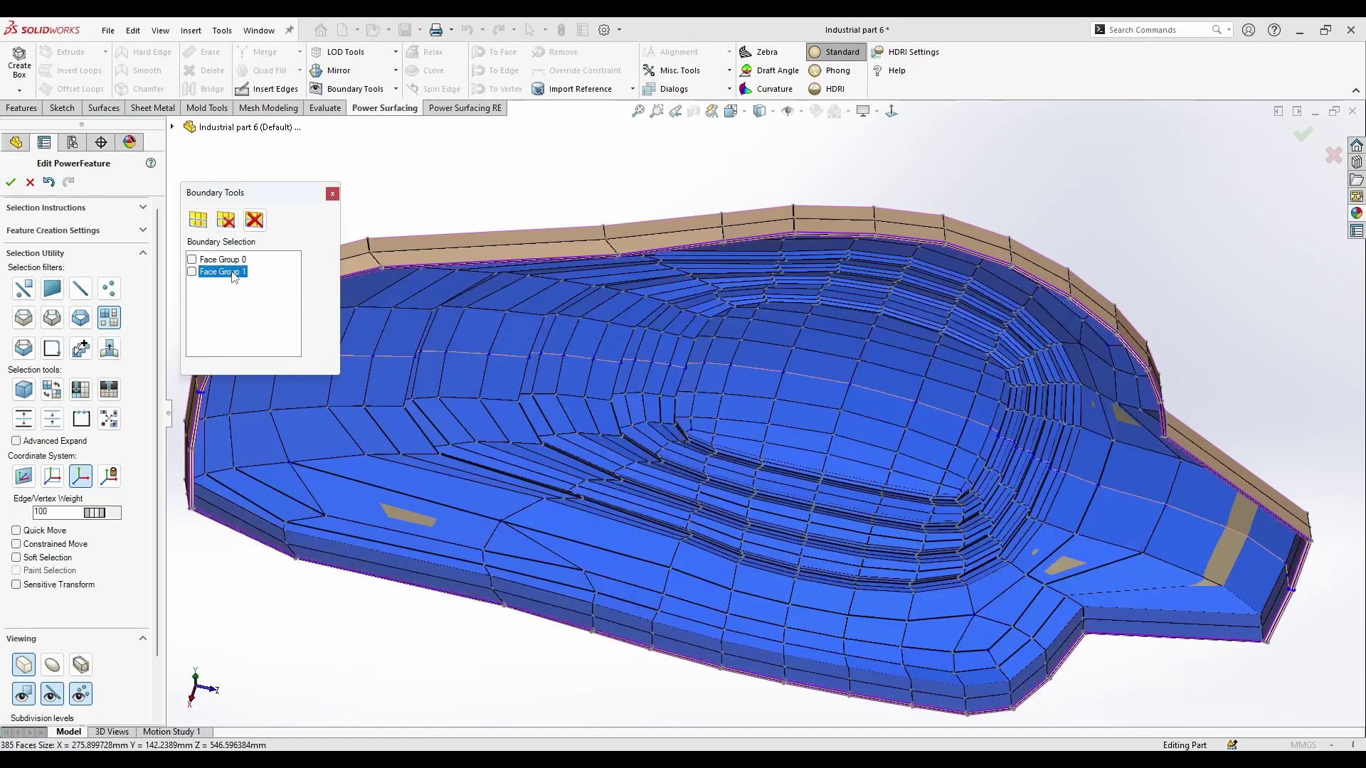
middle_drag(609, 191, 658, 373)
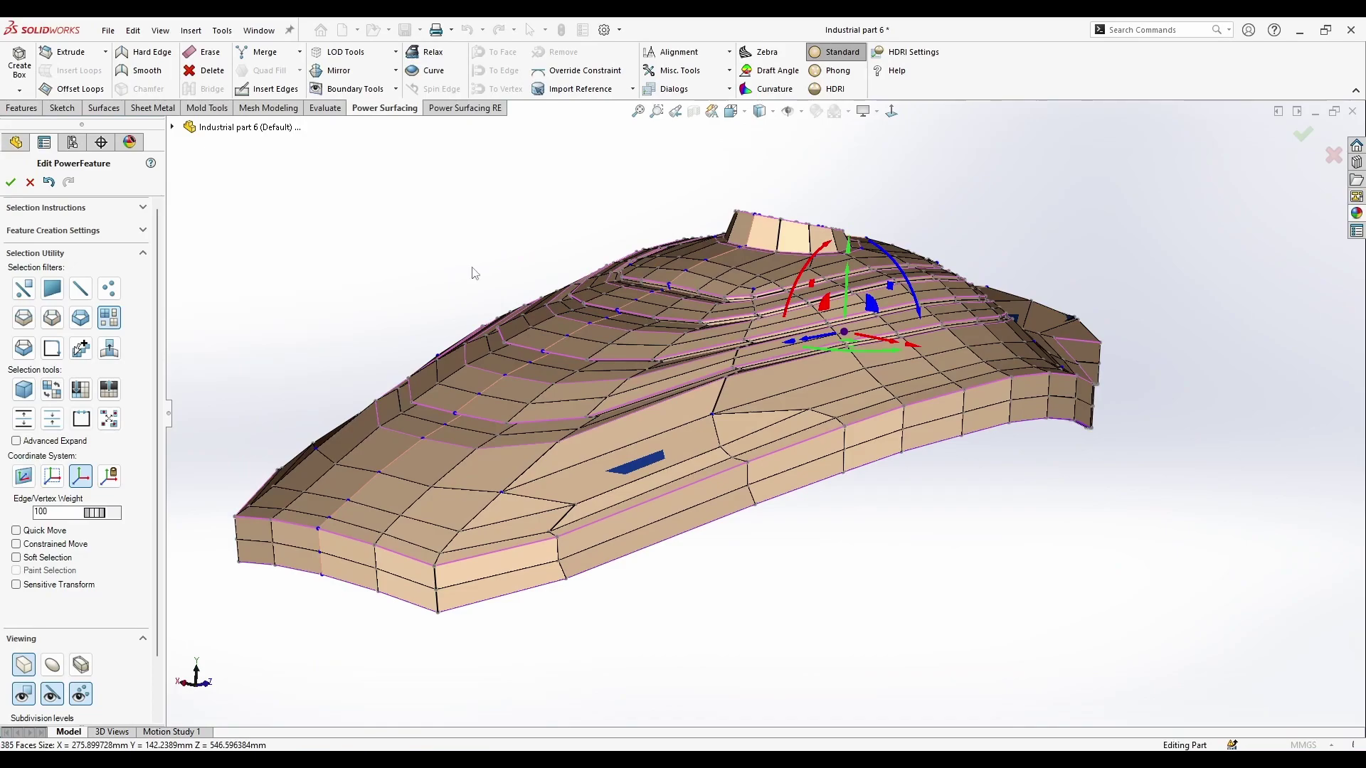
middle_drag(768, 580, 848, 331)
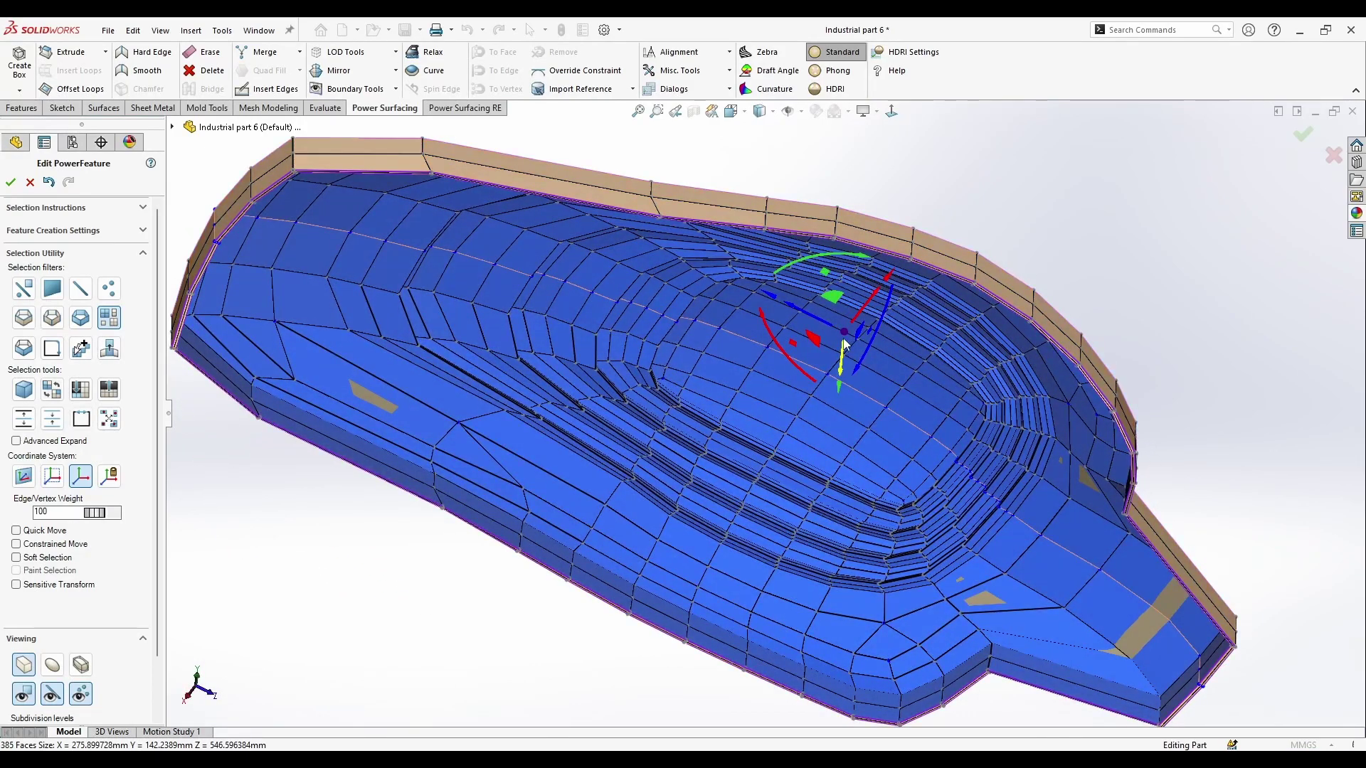
Lower the inner shell's selected faces vertically and bridge its rim to the outer surface's rim
drag(842, 335, 843, 393)
middle_drag(797, 387, 827, 400)
drag(849, 361, 840, 425)
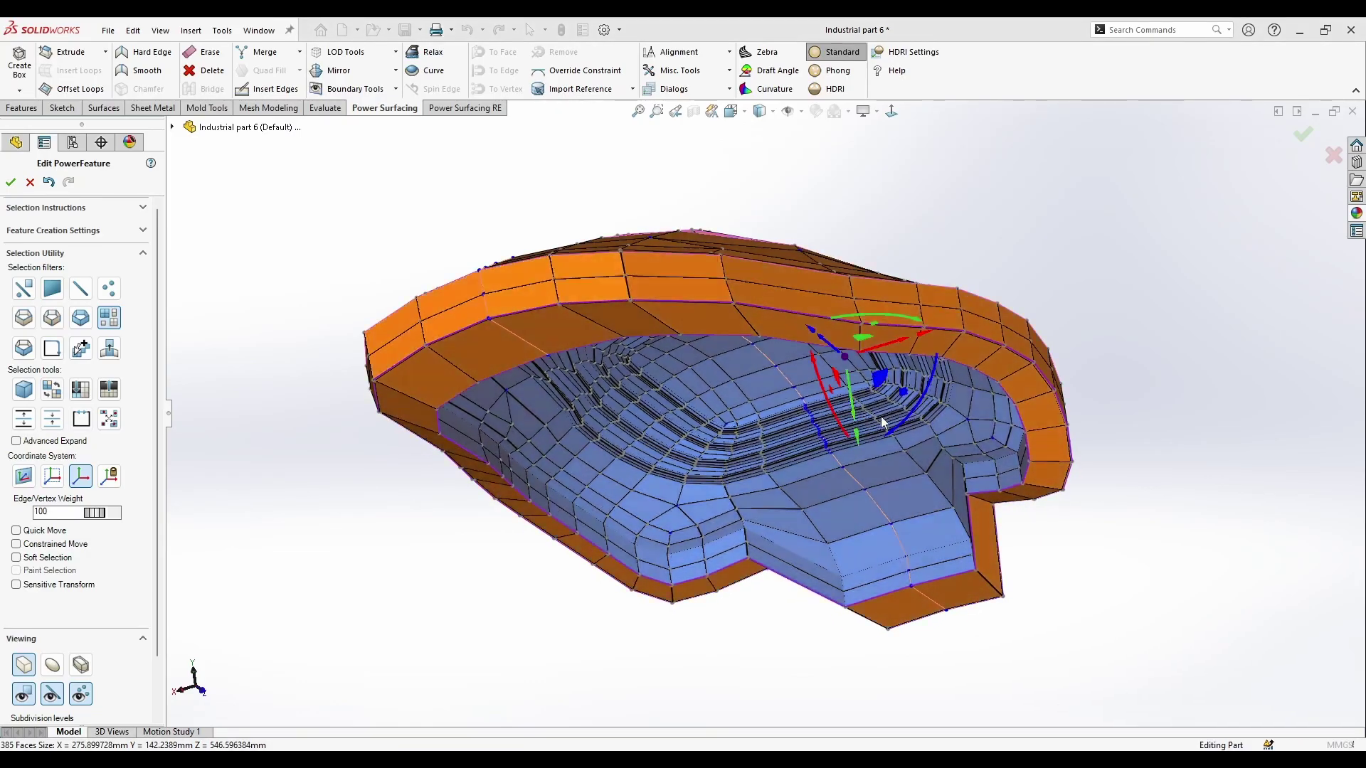
Clear the selection, accept the PowerFeature edits and inspect the rebuilt solid part's underside
click(1146, 323)
middle_drag(1147, 324, 1174, 356)
click(1305, 138)
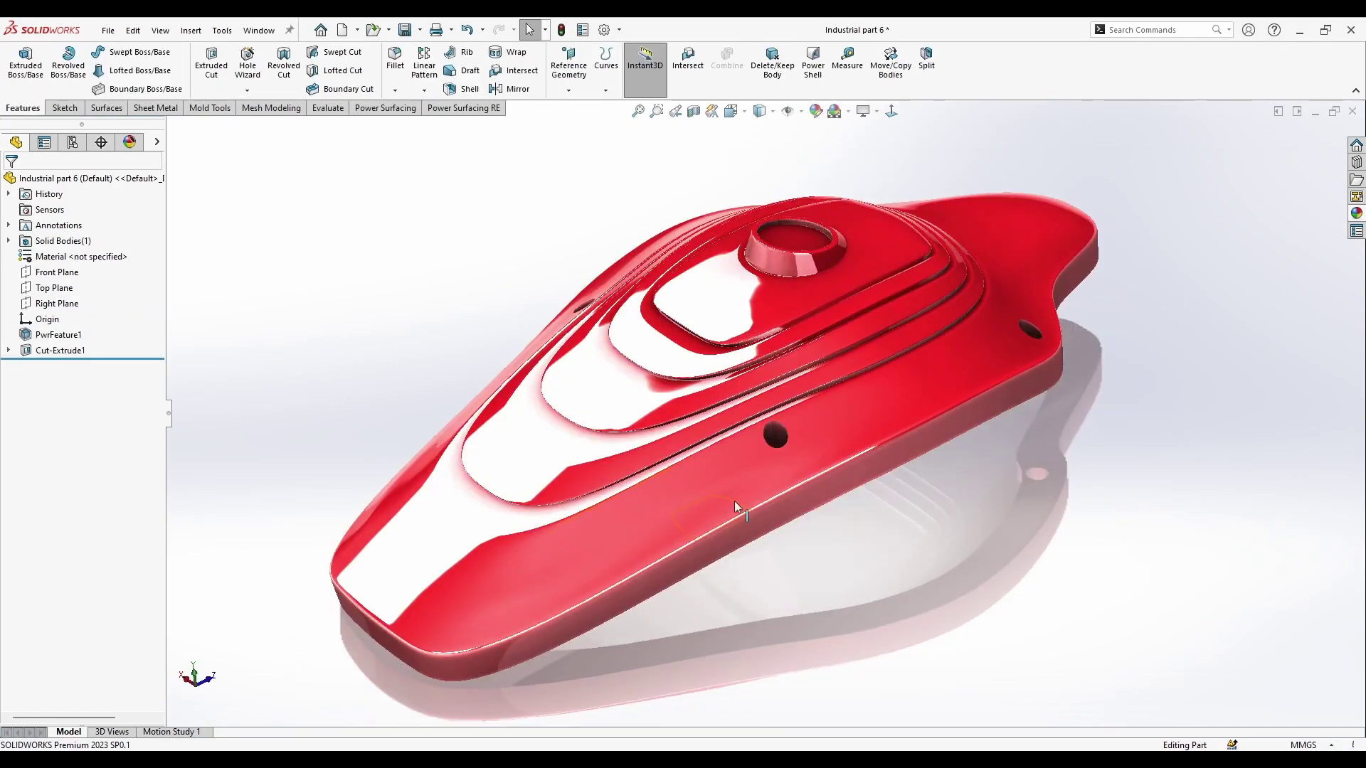
mouse_move(932, 548)
middle_down()
mouse_move(963, 546)
mouse_move(942, 622)
mouse_move(1015, 512)
mouse_move(1007, 485)
mouse_move(936, 510)
mouse_move(916, 600)
mouse_move(896, 388)
mouse_move(741, 406)
mouse_move(768, 296)
mouse_move(778, 424)
mouse_move(764, 362)
mouse_move(723, 545)
mouse_move(872, 509)
mouse_move(1073, 488)
mouse_move(1107, 150)
mouse_move(1069, 232)
mouse_move(1013, 178)
mouse_move(947, 265)
mouse_move(756, 228)
mouse_move(928, 318)
mouse_move(830, 552)
mouse_move(767, 451)
mouse_move(673, 424)
mouse_move(750, 515)
mouse_move(741, 366)
mouse_move(701, 246)
mouse_move(743, 384)
mouse_move(824, 468)
middle_up()
scroll(768, 453, down, 3)
scroll(749, 515, down, 5)
scroll(740, 367, up, 5)
Reopen PwrFeature1 for editing and undo the bridging, shell move and sew back to the unsewn rim edges
right_click(851, 448)
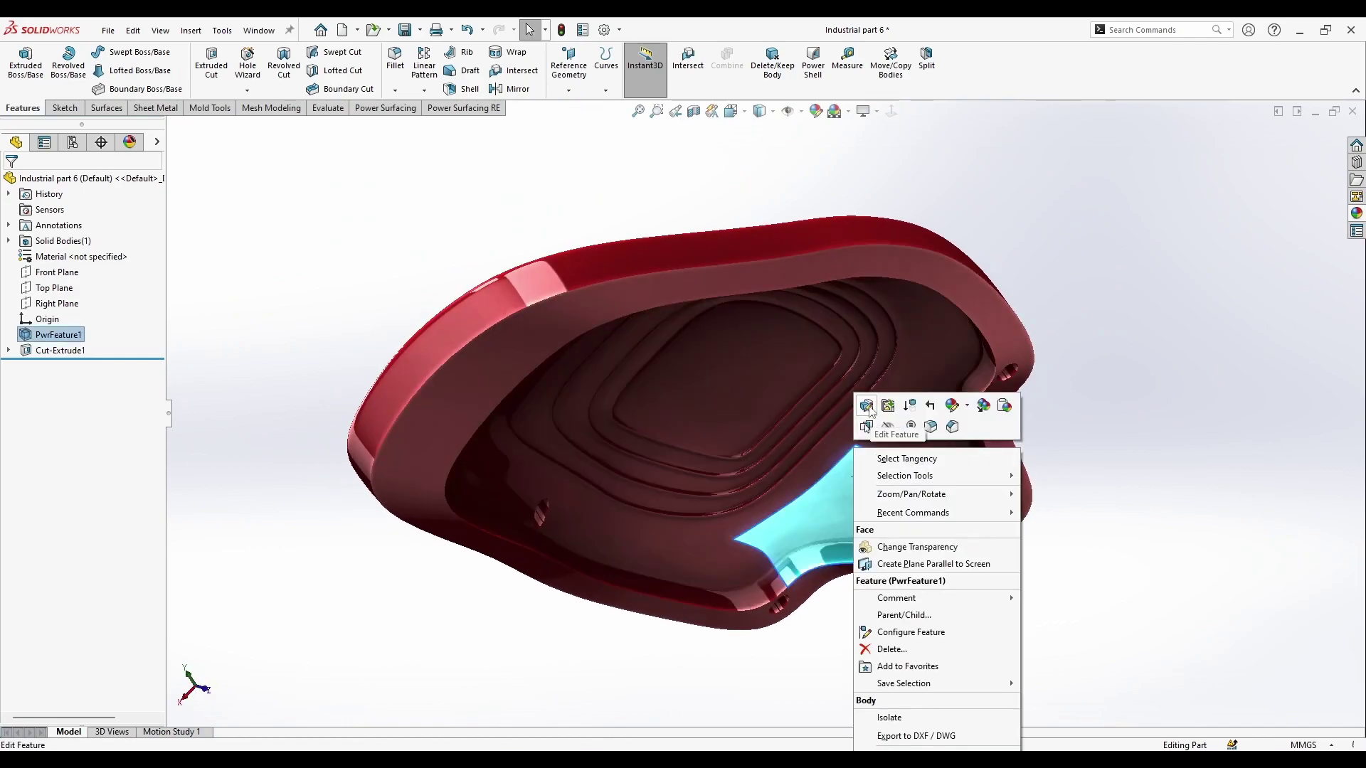
click(866, 404)
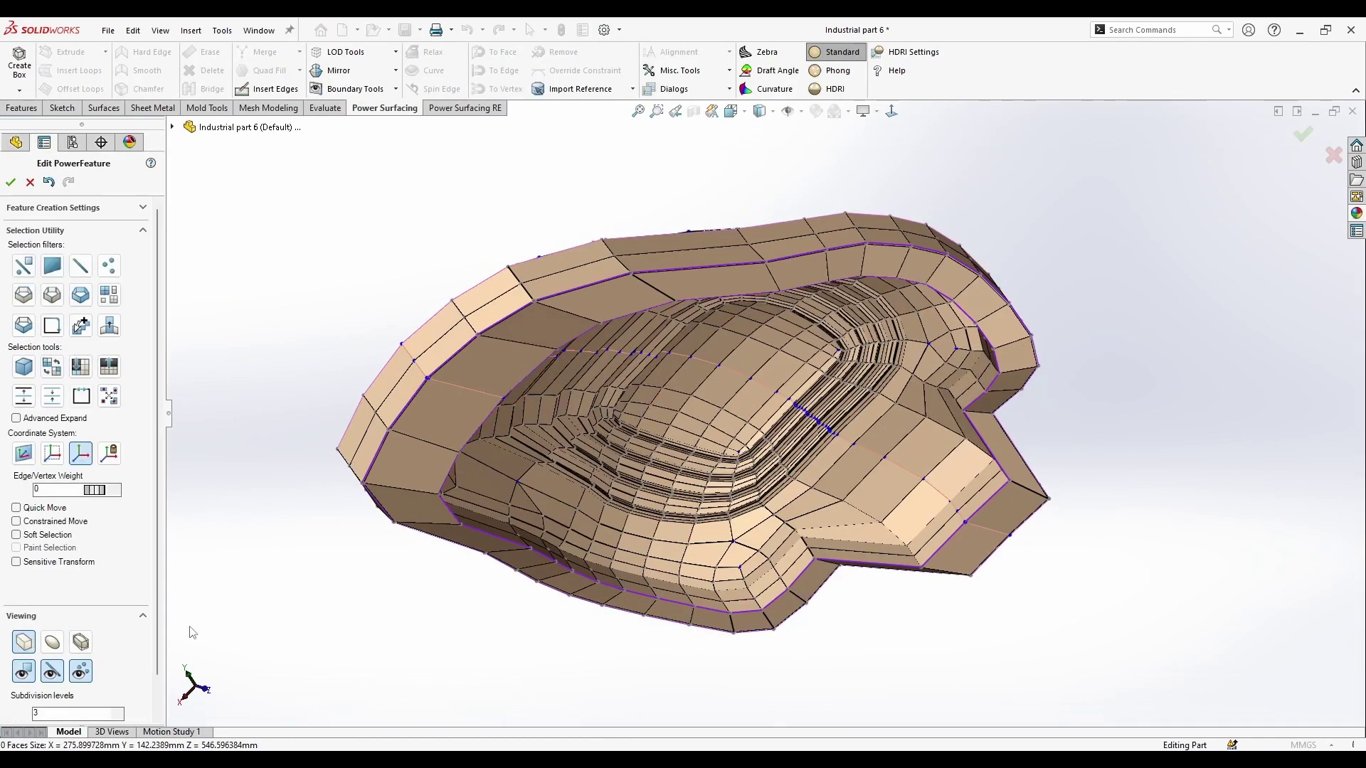
key(ctrl+z)
key(ctrl+z)
key(ctrl+z)
key(ctrl+z)
key(ctrl+z)
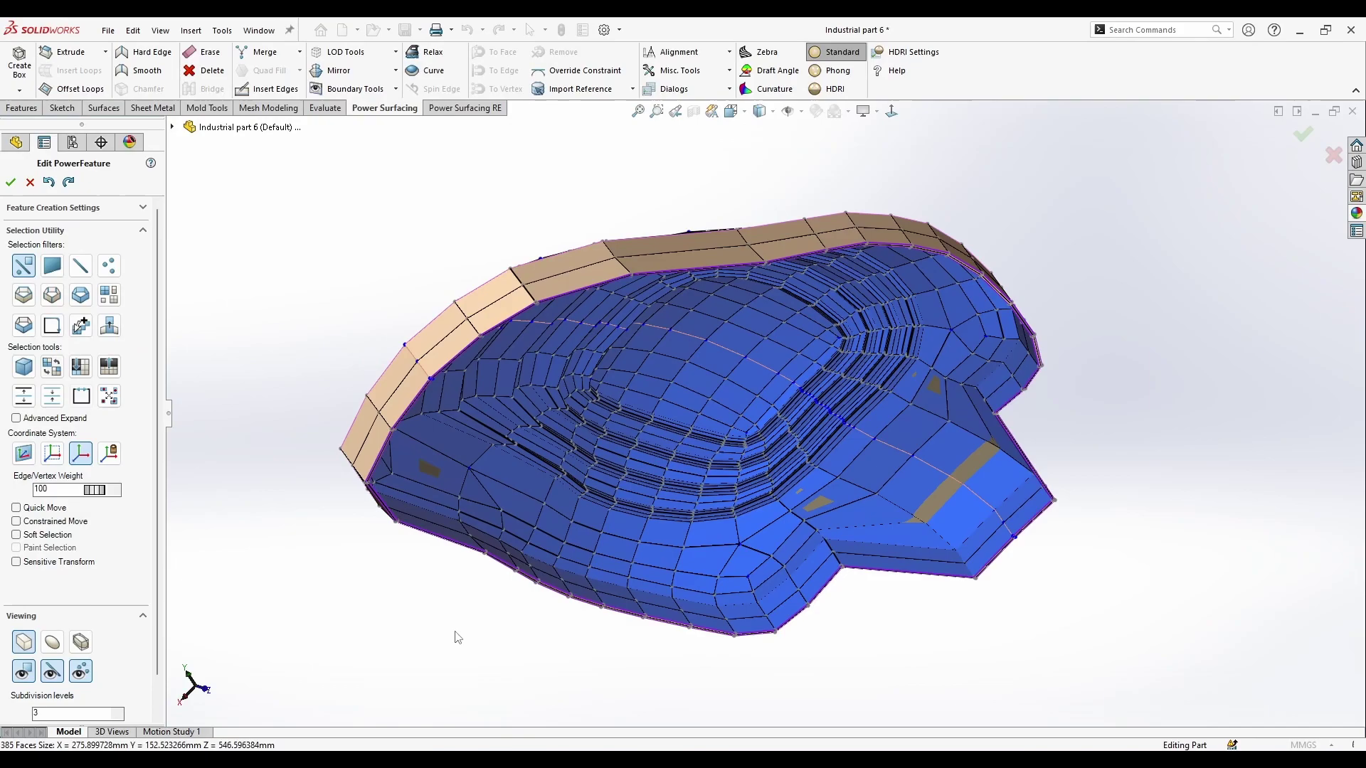
middle_drag(457, 637, 420, 536)
key(ctrl+z)
key(ctrl+z)
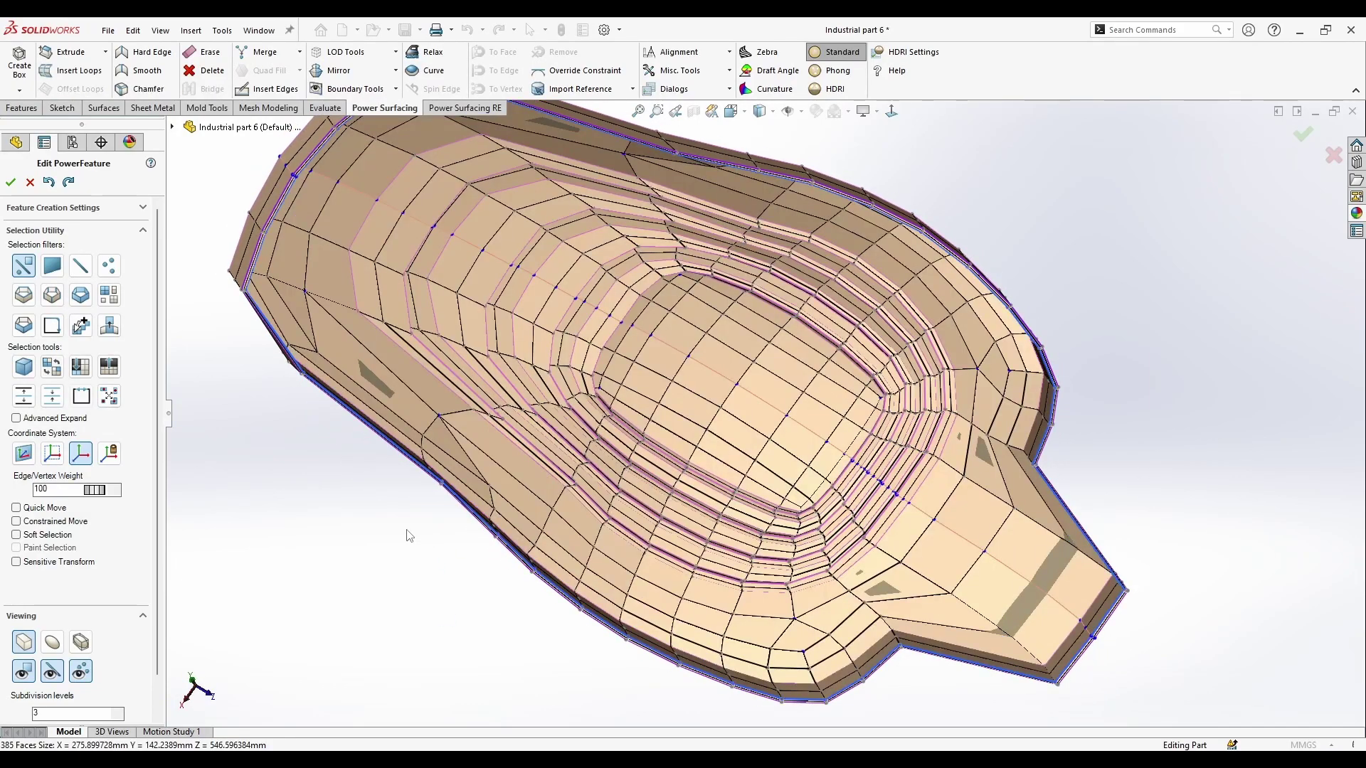
Redo two steps of the shell edit history and clear the face selection
click(73, 187)
click(71, 184)
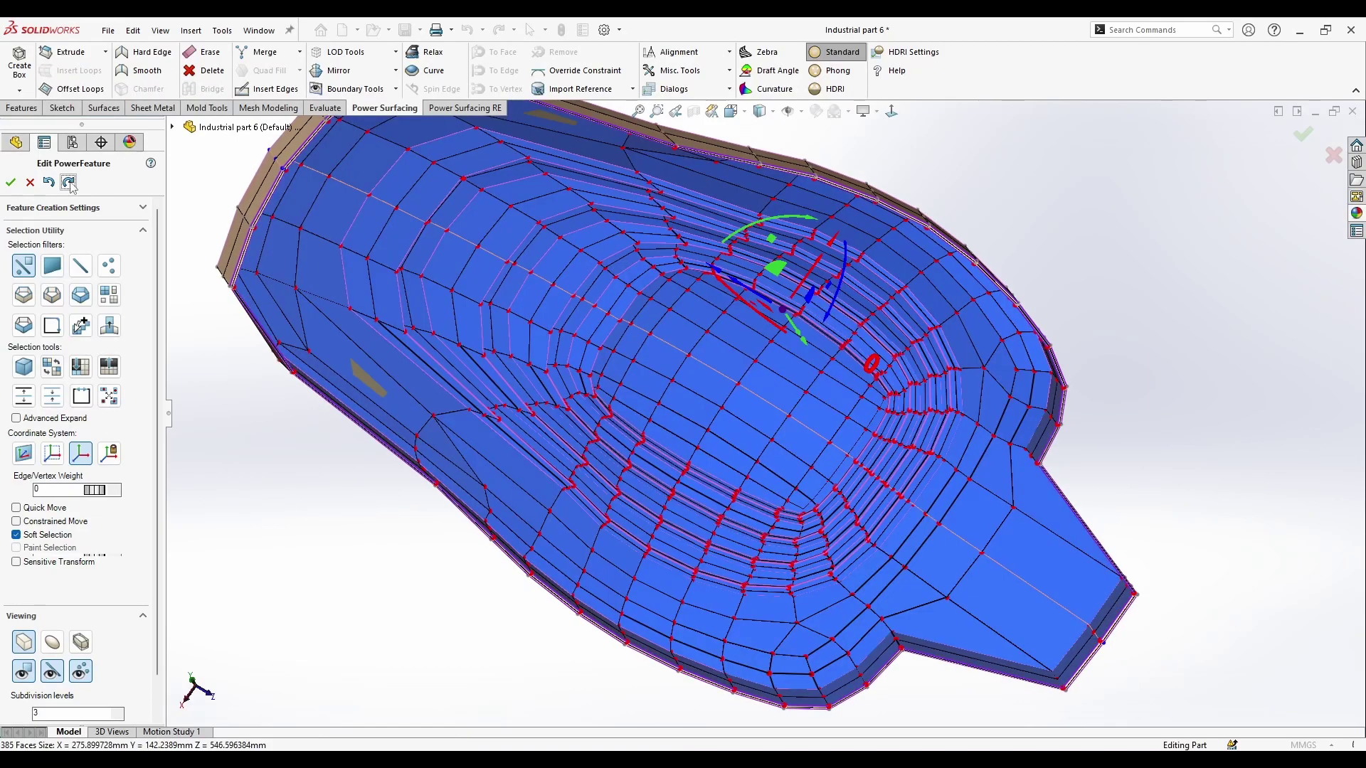
click(236, 431)
middle_drag(390, 311, 402, 347)
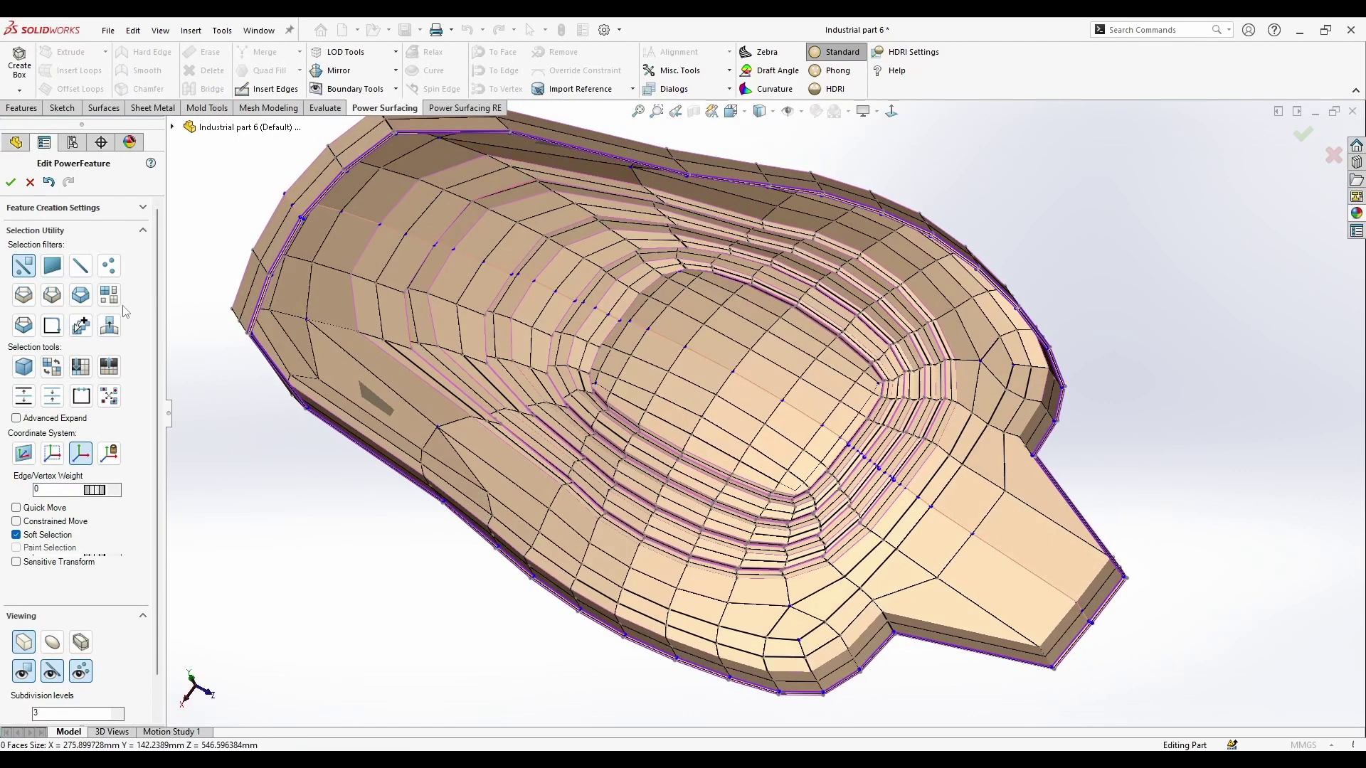
Select all connected faces of the inner shell and delete them, leaving only the outer surface
click(111, 295)
middle_drag(551, 304, 558, 328)
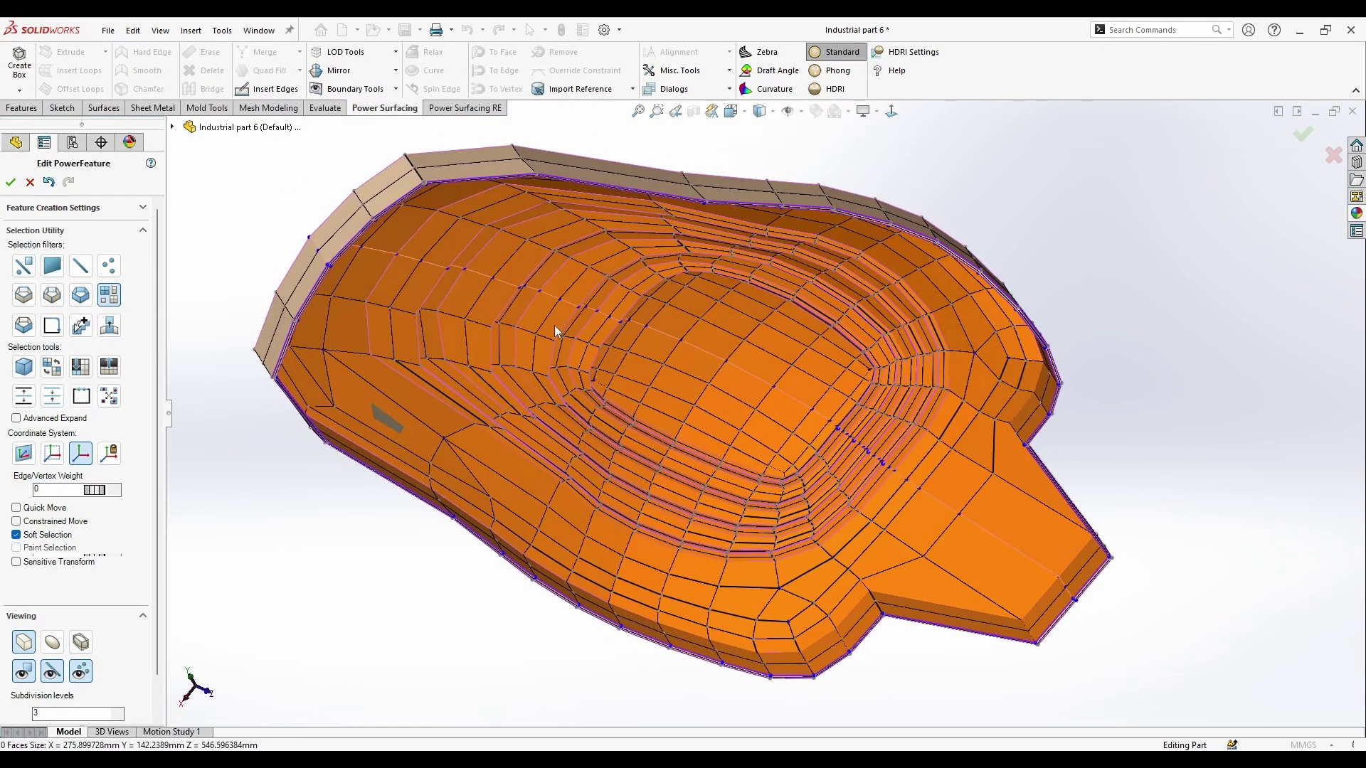
click(569, 332)
key(Delete)
middle_drag(557, 279, 535, 317)
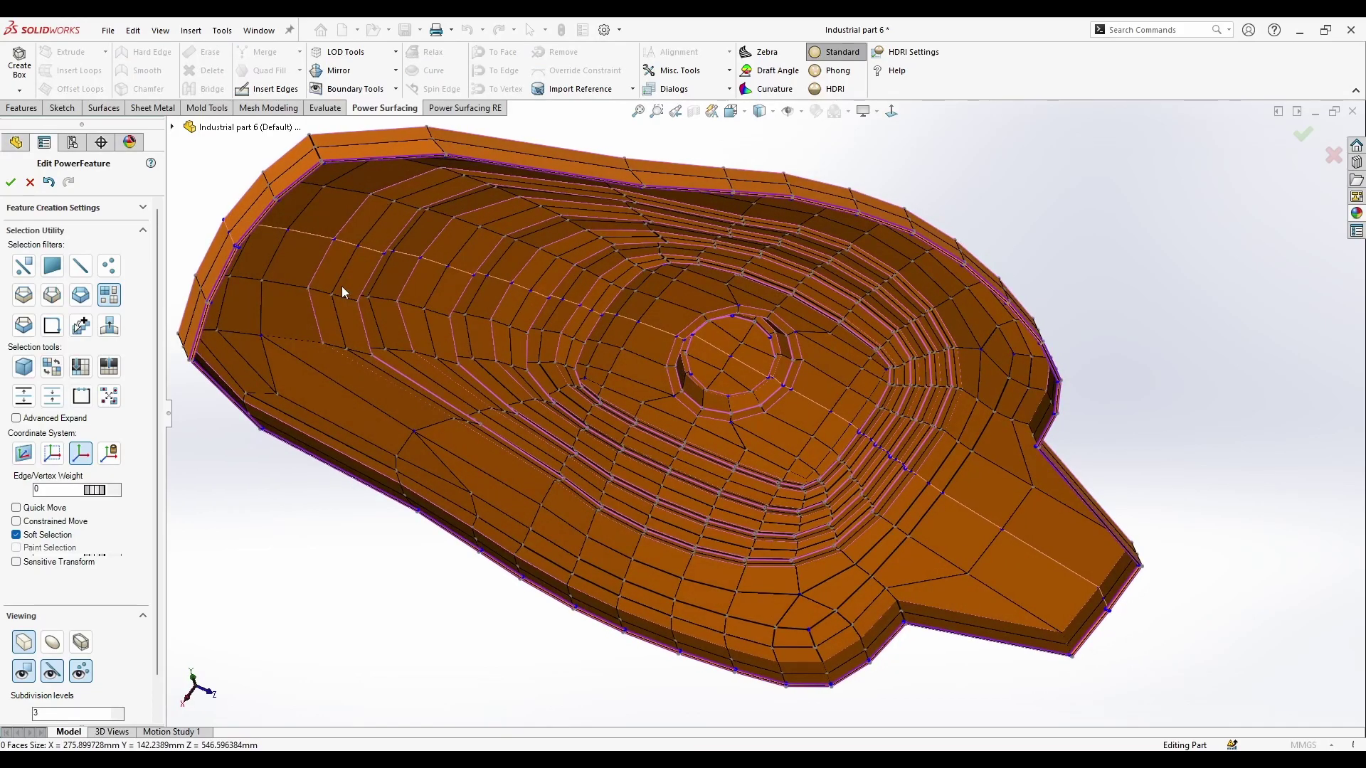
Examine the outer surface's underside and its rim corners up close for leftover or doubled faces
ctrl+middle_drag(342, 285, 548, 356)
scroll(533, 284, down, 3)
middle_drag(718, 299, 689, 148)
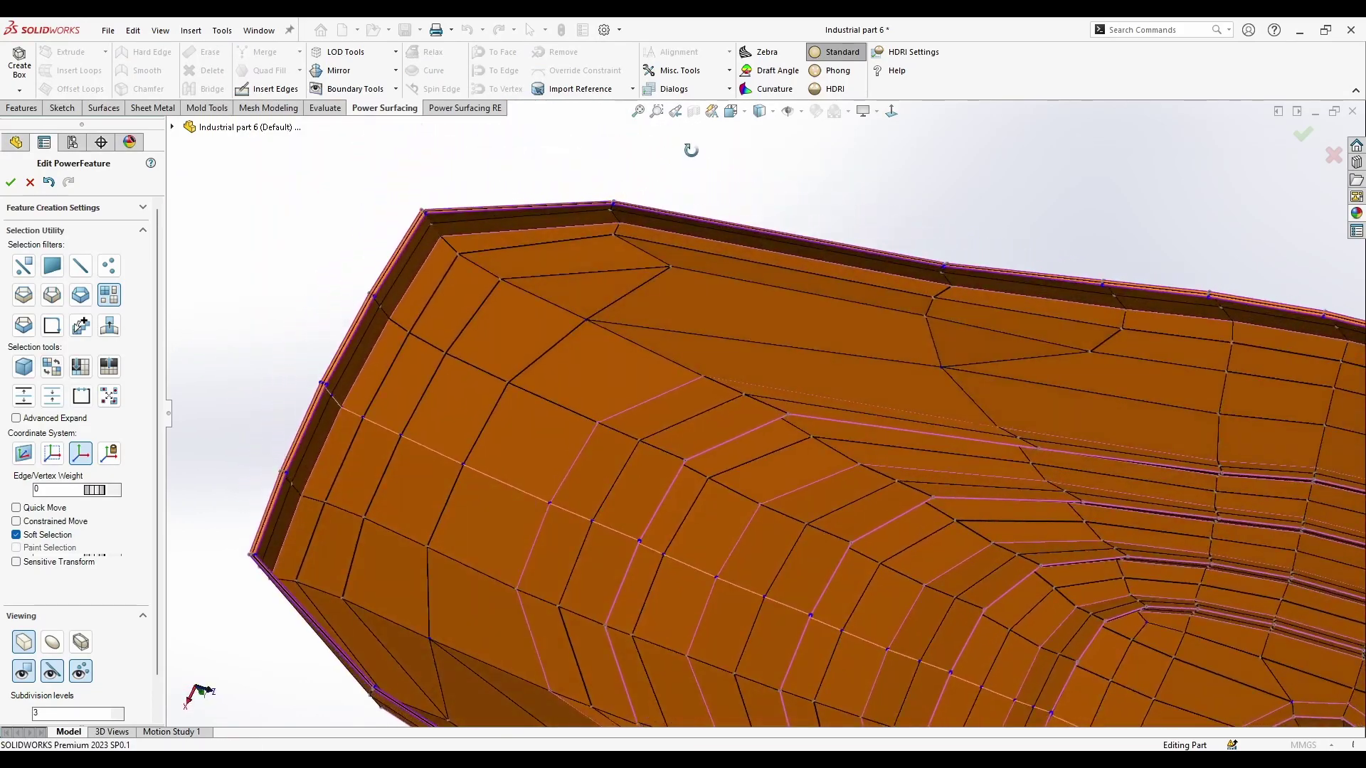
middle_drag(752, 526, 855, 528)
scroll(759, 555, up, 4)
scroll(856, 528, down, 4)
middle_drag(975, 548, 1005, 582)
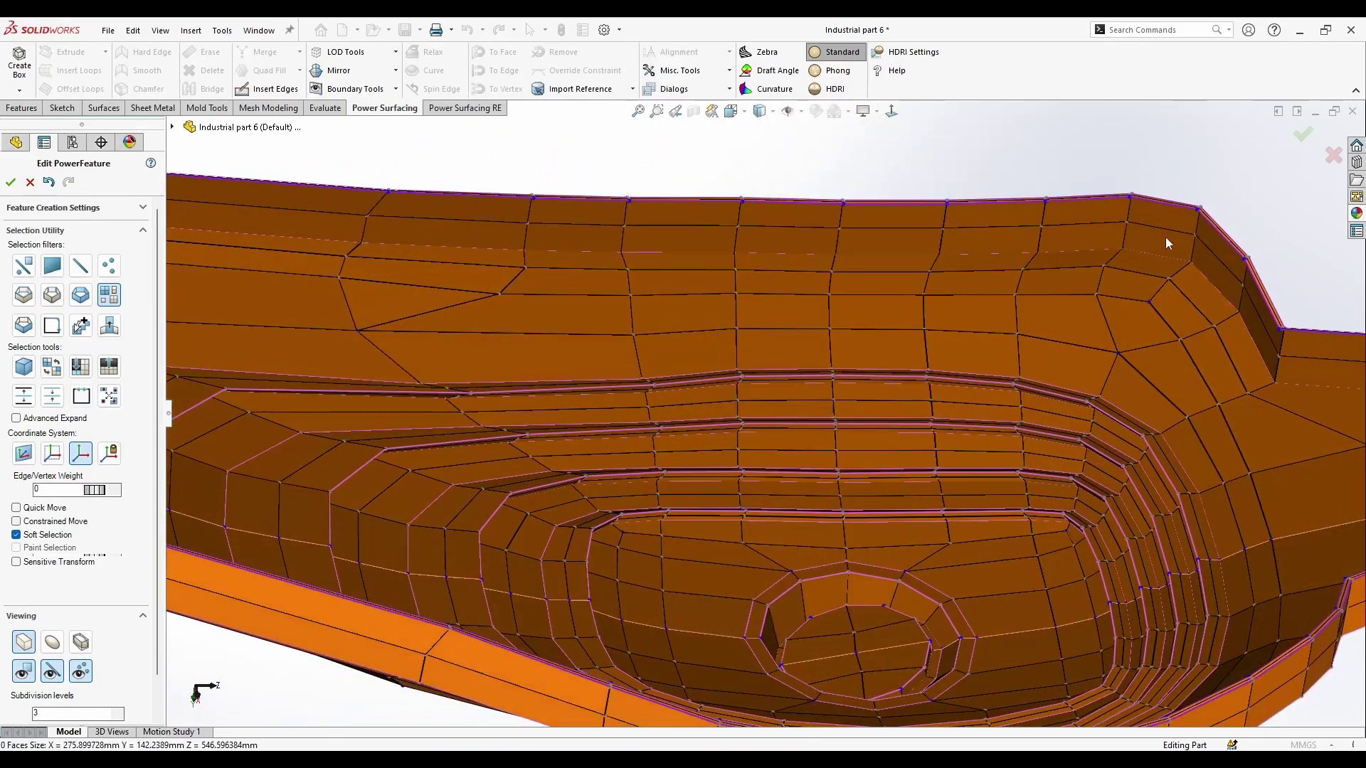
scroll(1031, 256, up, 2)
middle_drag(1031, 260, 1053, 295)
scroll(1171, 384, down, 4)
scroll(895, 395, down, 3)
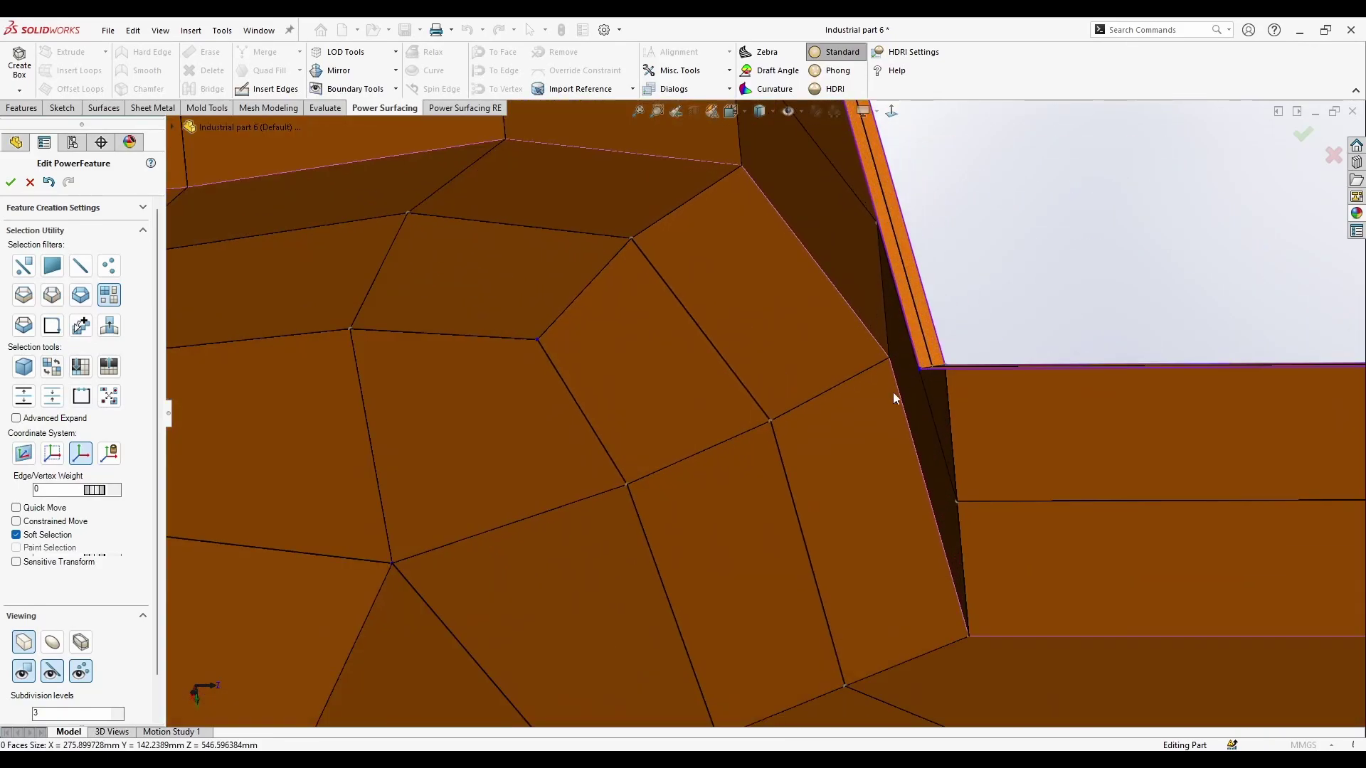
click(996, 361)
scroll(996, 360, up, 3)
scroll(1000, 314, down, 2)
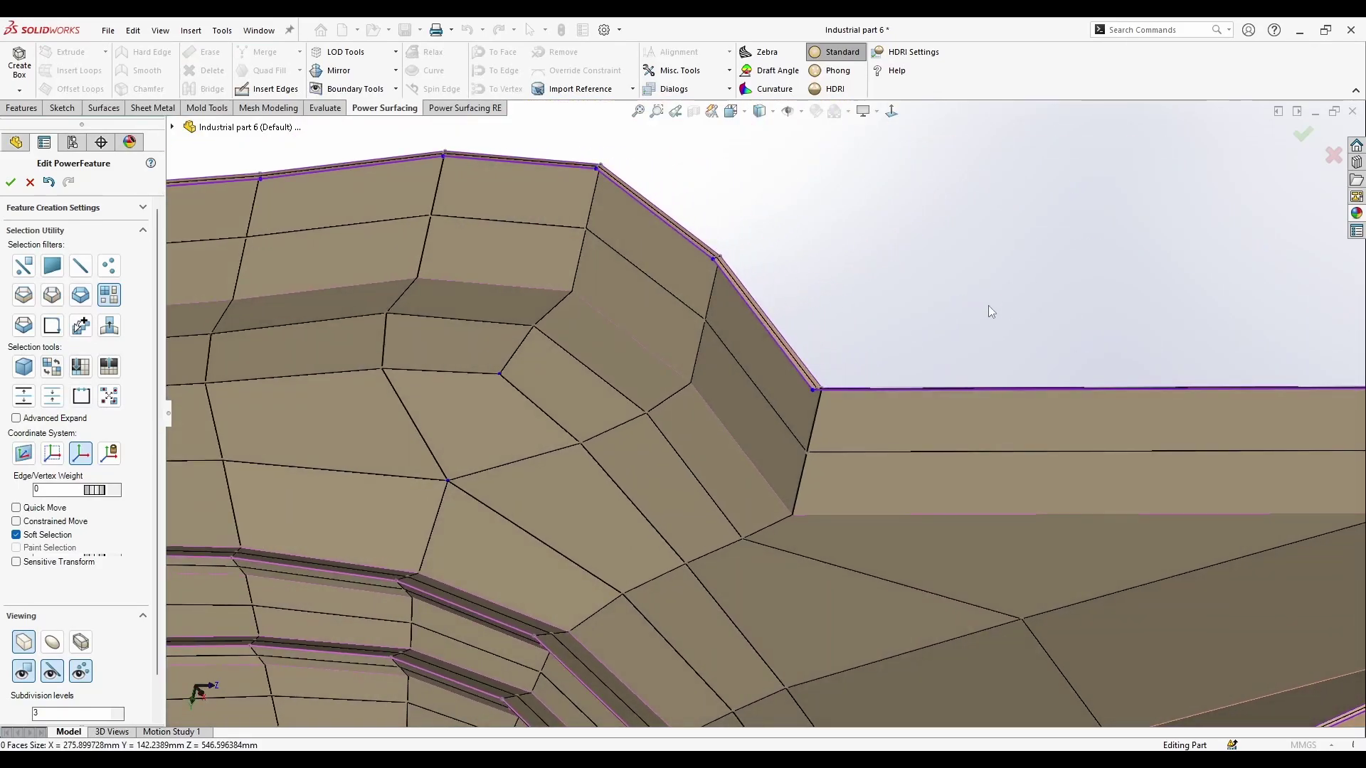
Delete the leftover narrow strip of faces and its edge loop along the outer surface's open rim
key(Delete)
double_click(784, 348)
key(Delete)
Thicken the remaining outer surface by -3 mm to form the inner wall and finish editing the PowerFeature
scroll(774, 340, up, 6)
middle_drag(681, 338, 513, 425)
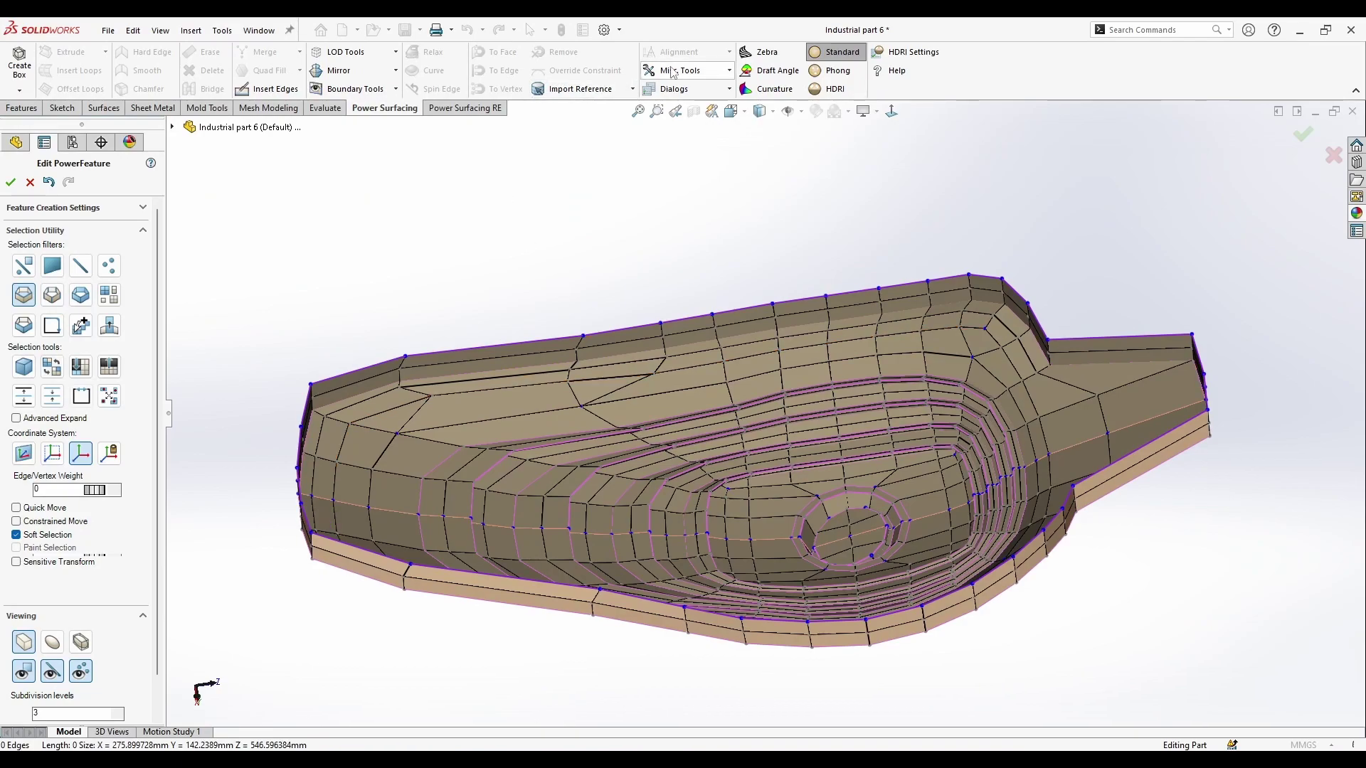
click(669, 106)
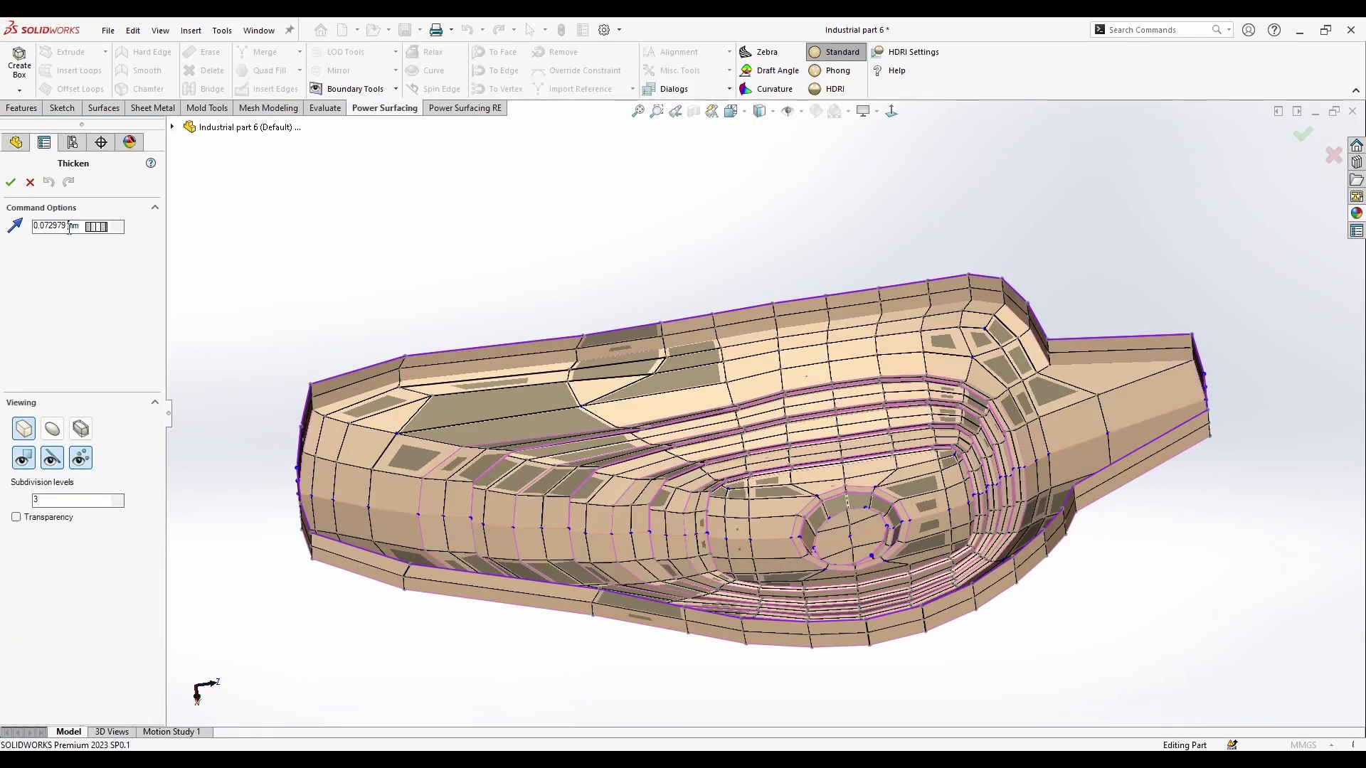
text(-)
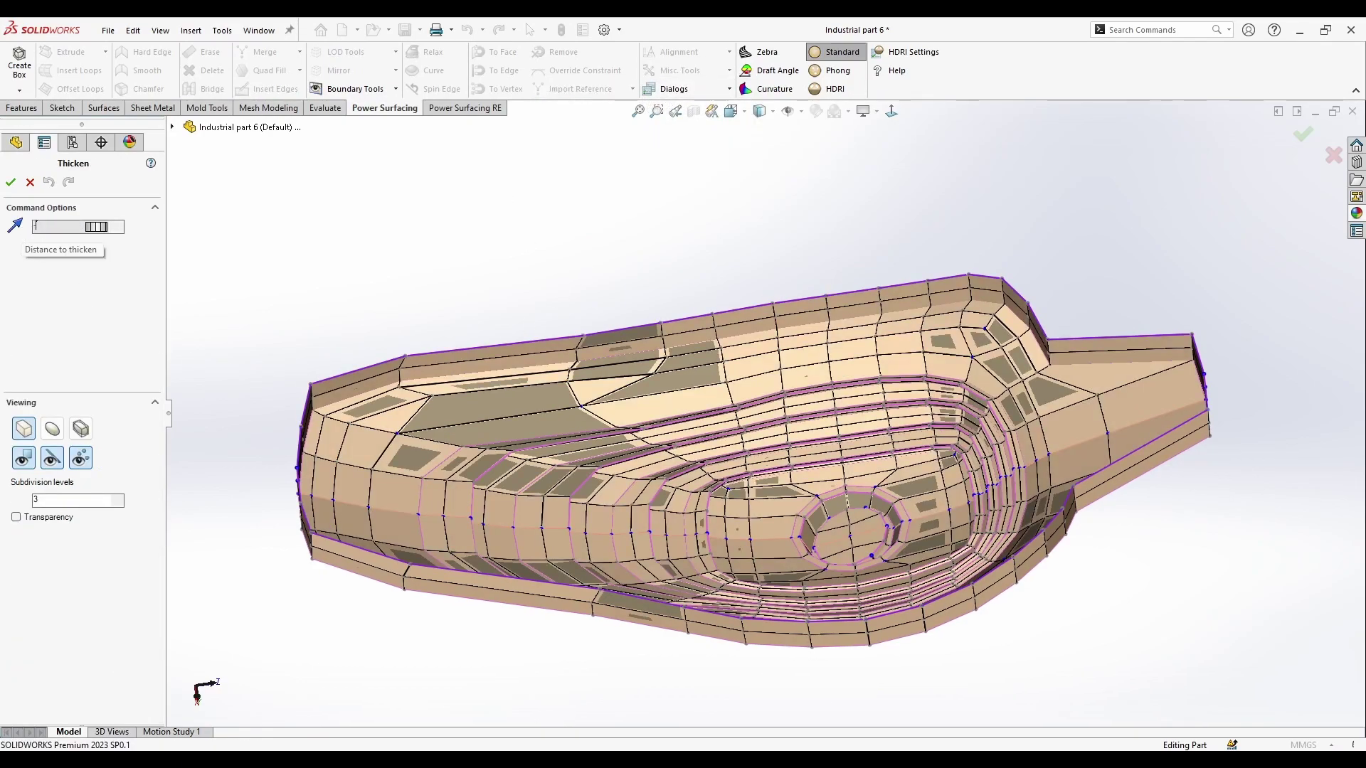
text(3)
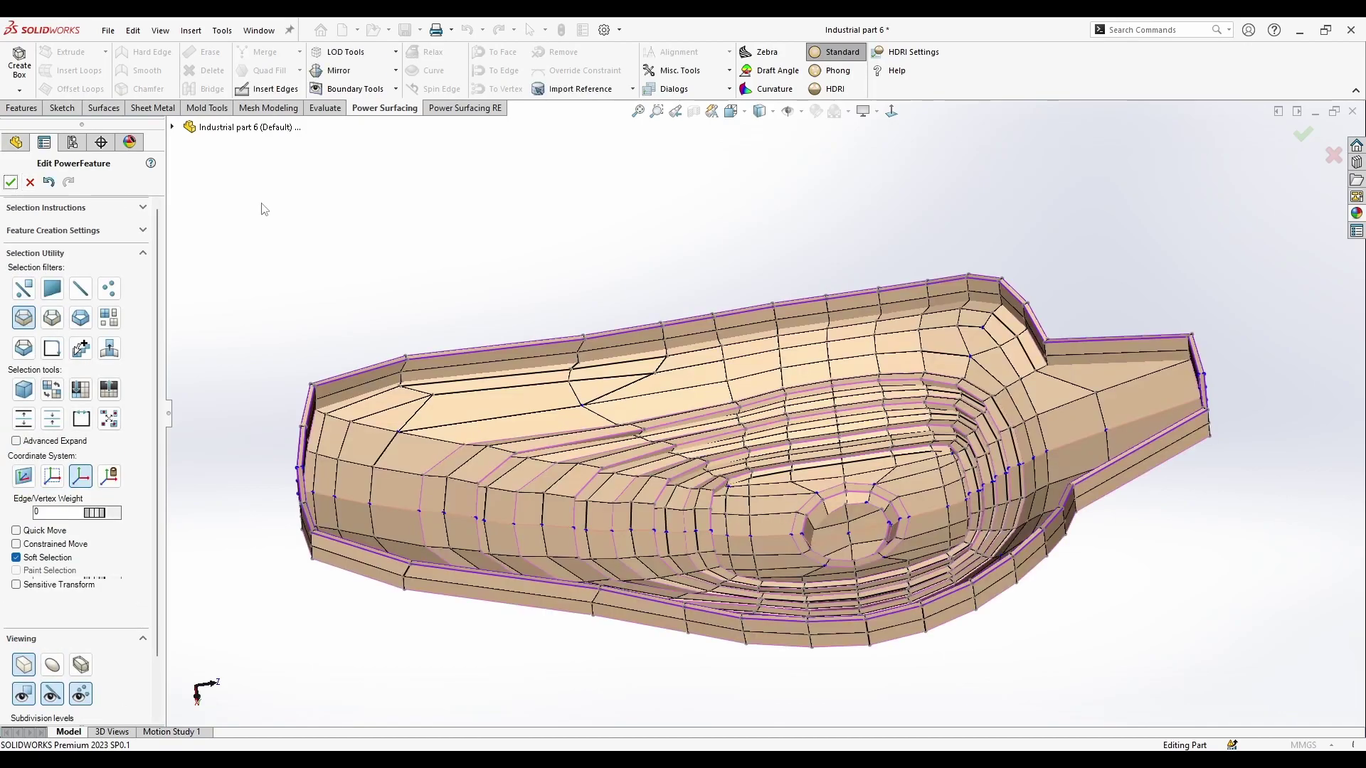
middle_drag(263, 207, 988, 239)
click(1301, 139)
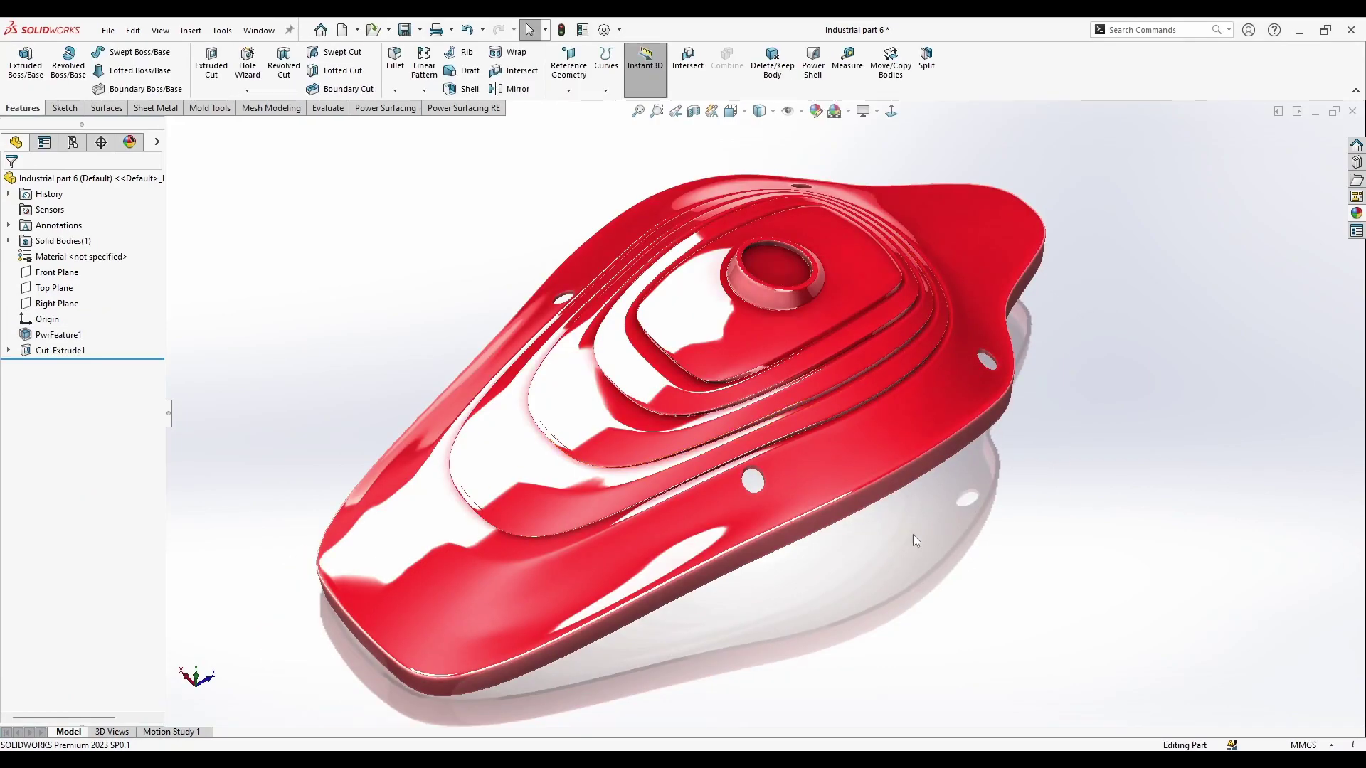
Examine the rebuilt part from above, from the side and underneath, checking the wall, rim and cut holes
middle_drag(911, 530, 889, 419)
scroll(889, 418, up, 4)
scroll(886, 423, down, 5)
middle_drag(704, 491, 658, 283)
scroll(656, 280, up, 4)
scroll(656, 280, down, 5)
middle_drag(811, 559, 845, 554)
scroll(856, 301, up, 4)
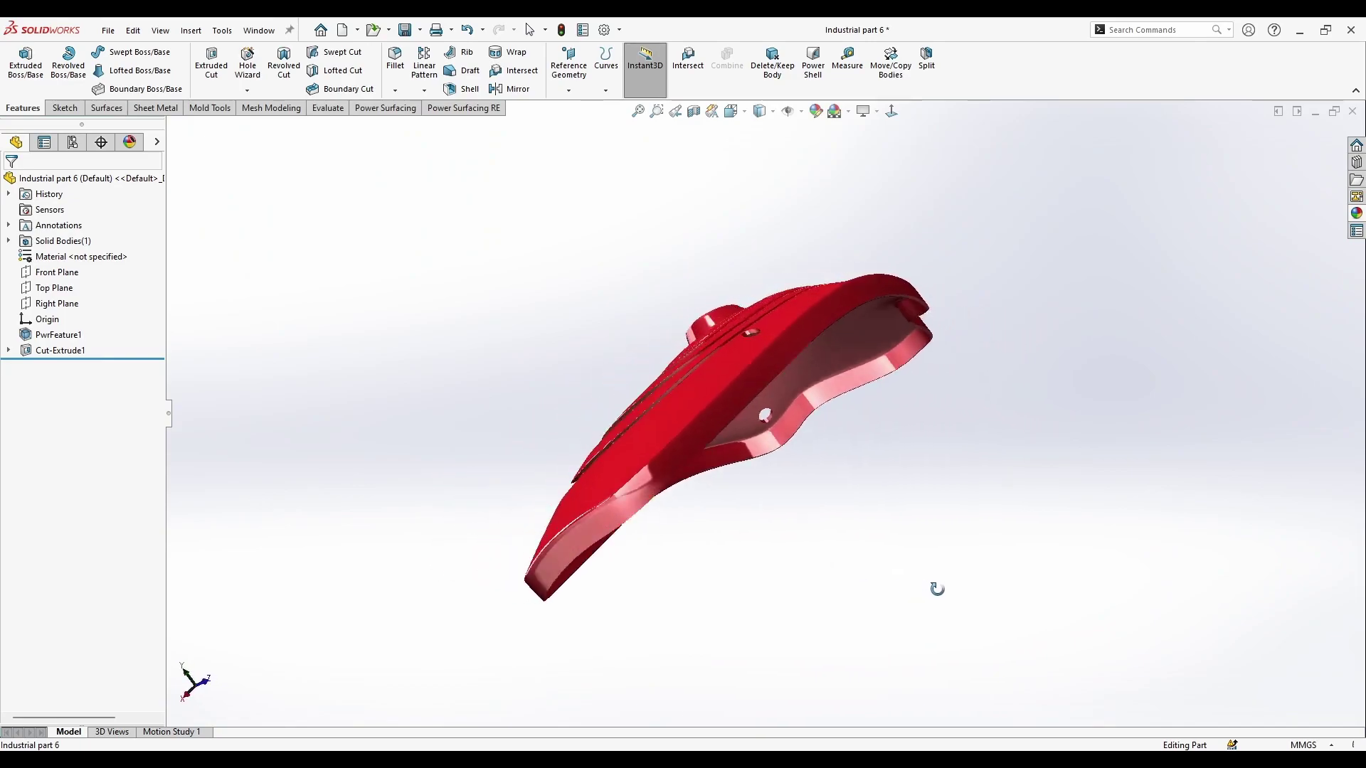
middle_drag(937, 589, 623, 487)
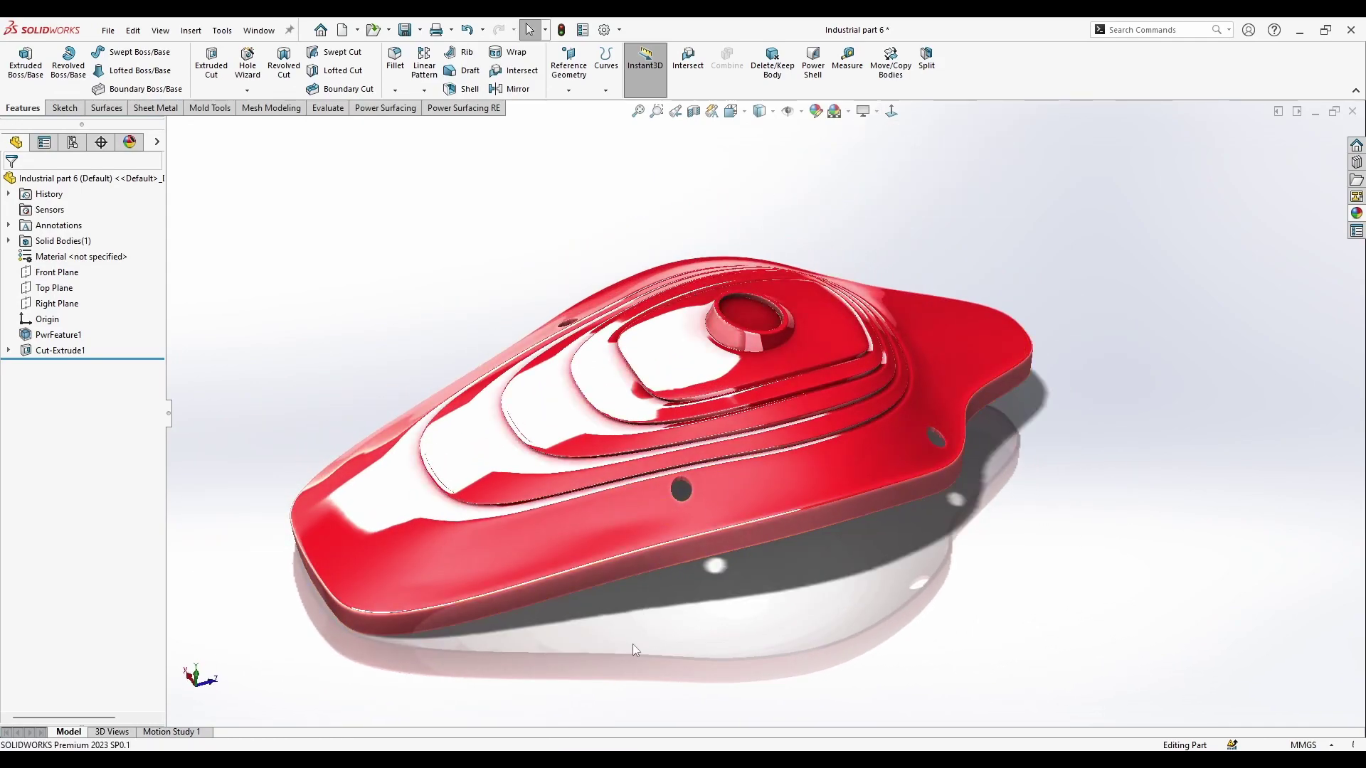
middle_drag(632, 645, 657, 663)
middle_drag(760, 687, 815, 649)
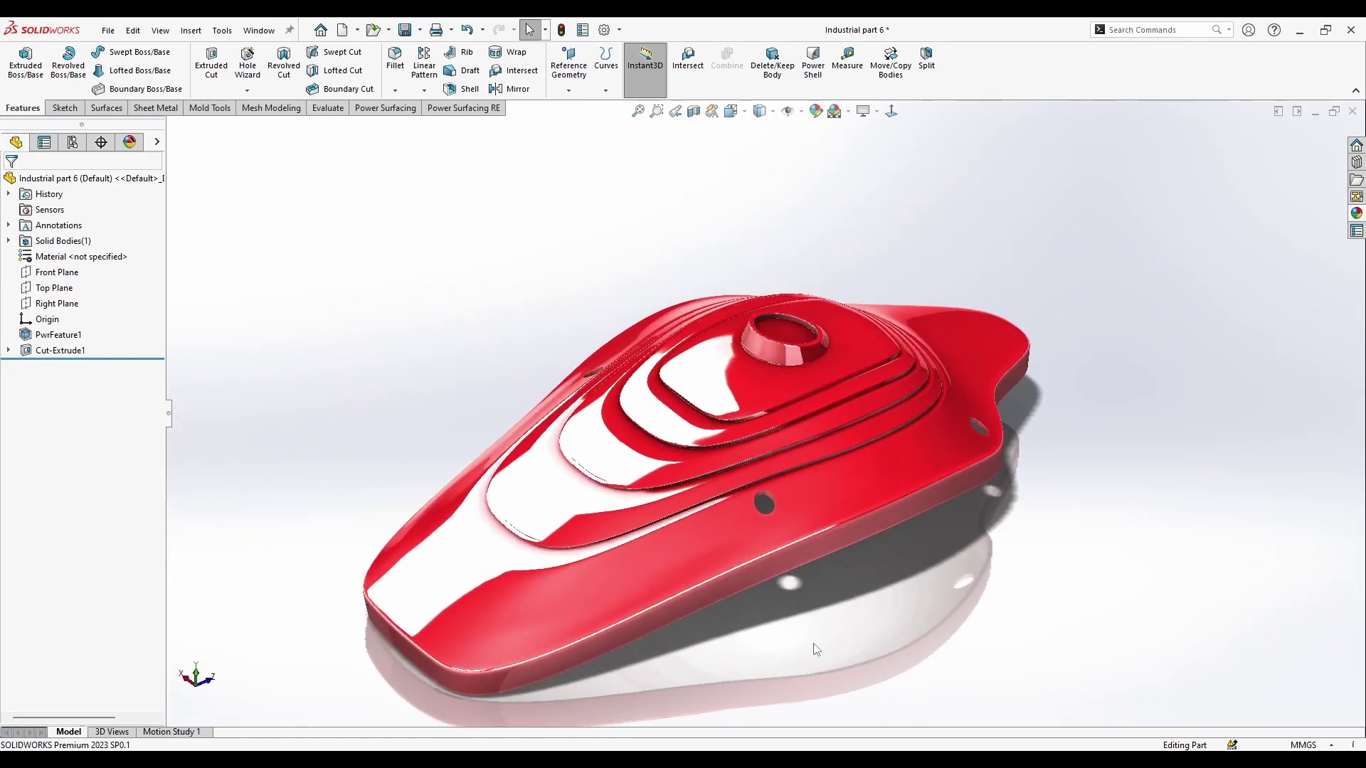